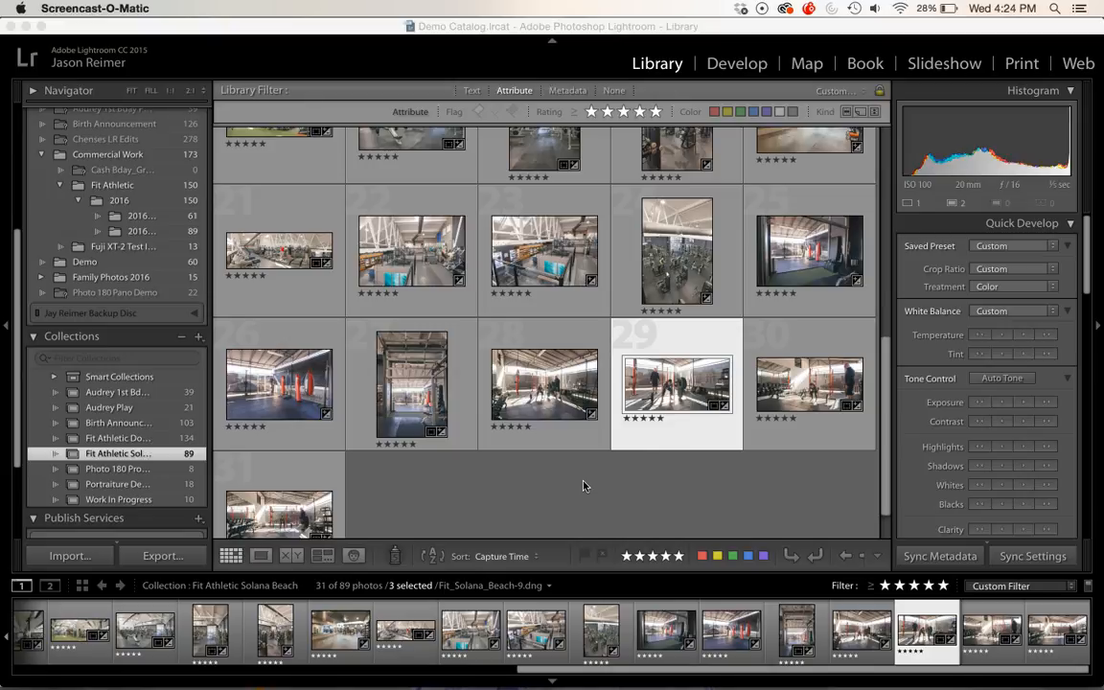
# Step: View the selected photo in Develop, then return to the Library grid and browse the collection's photos
pyautogui.click(734, 63)
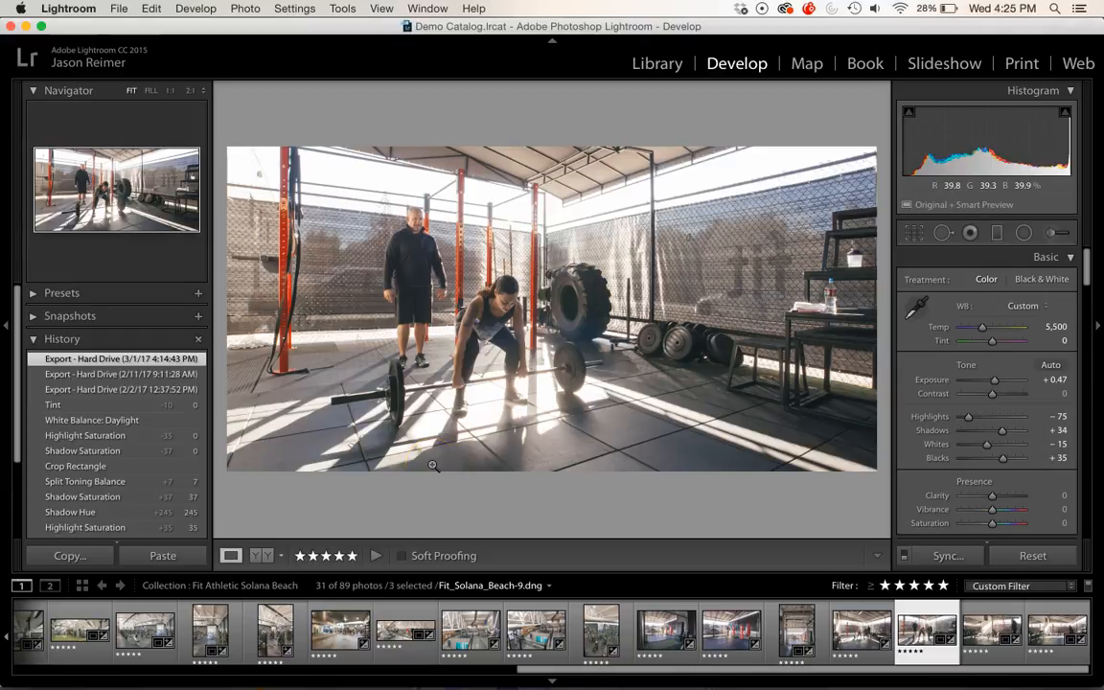
pyautogui.click(657, 64)
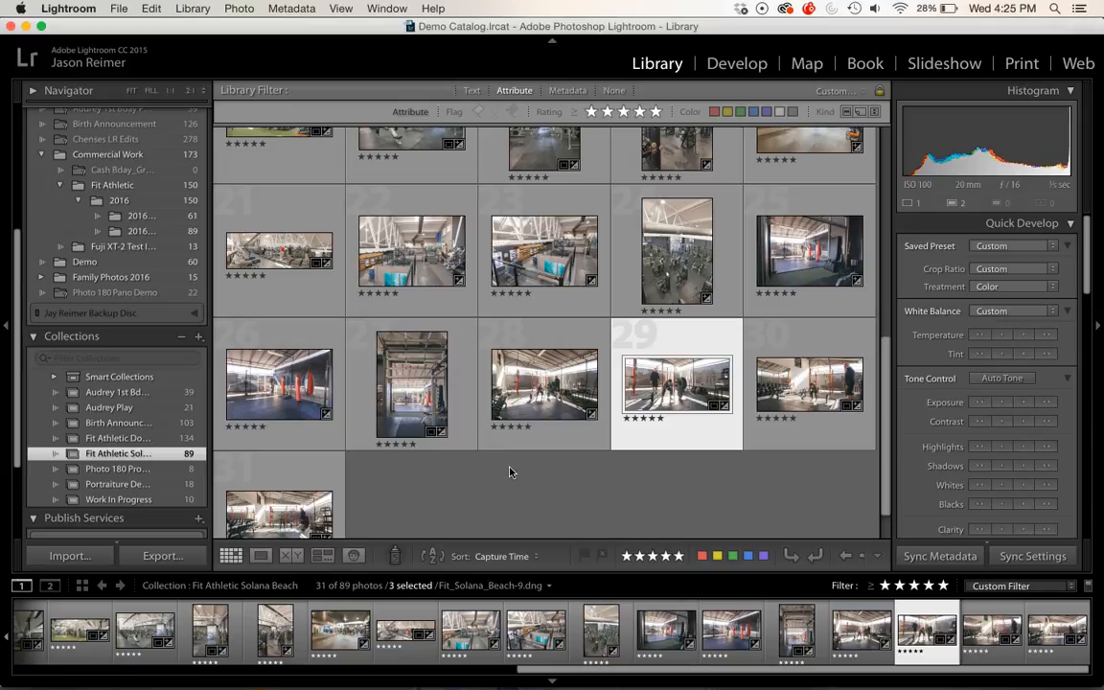
pyautogui.scroll(8, 556, 258)
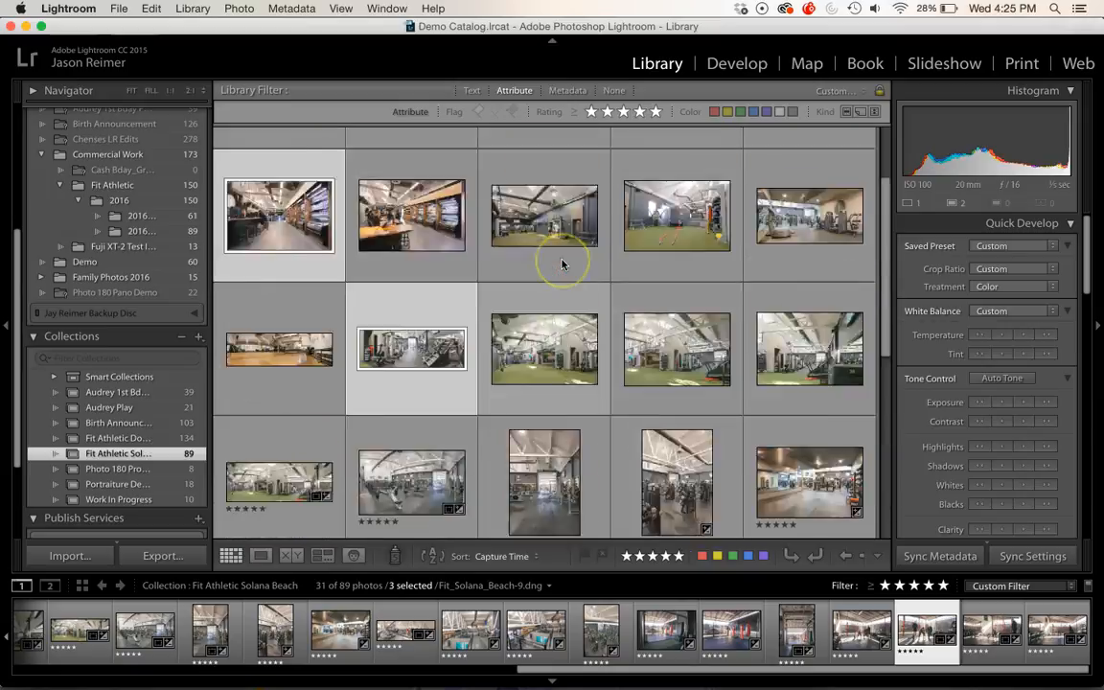
pyautogui.scroll(-8, 563, 264)
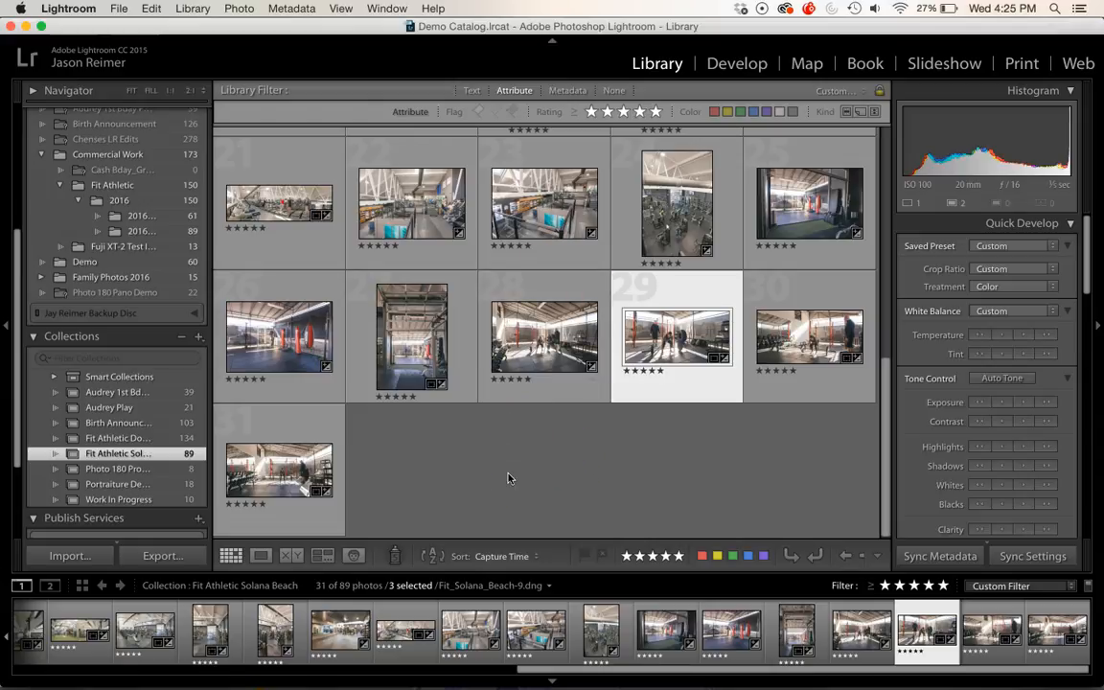
# Step: Open the Export dialog for the three selected photos and keep Hard Drive as the export destination
pyautogui.click(177, 556)
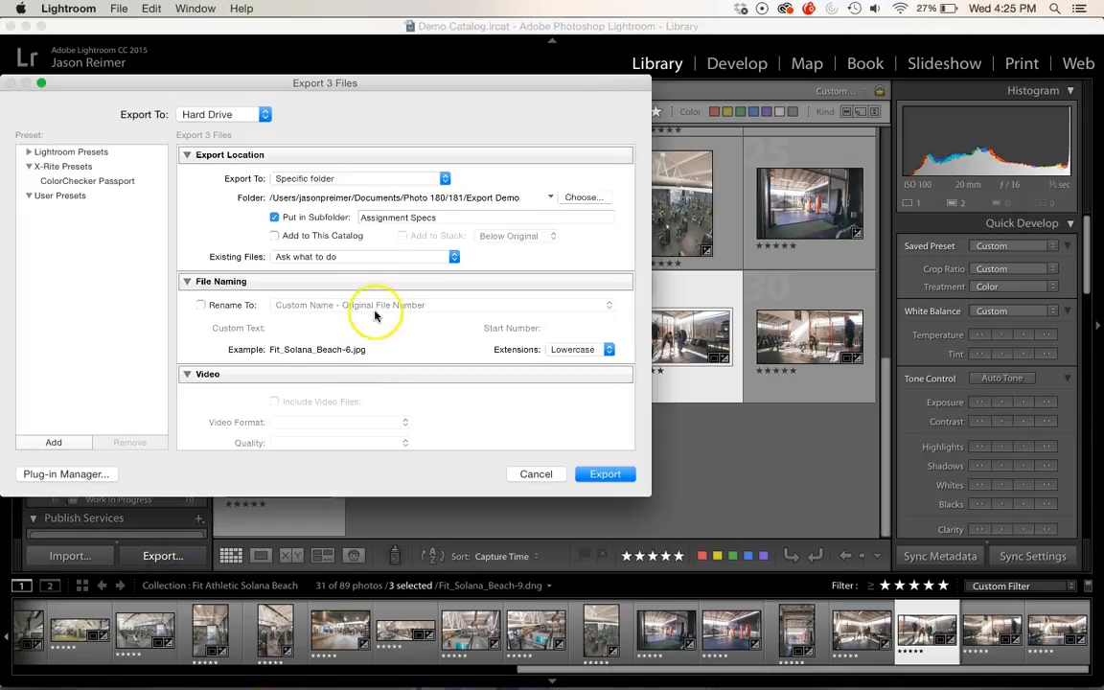
pyautogui.click(264, 116)
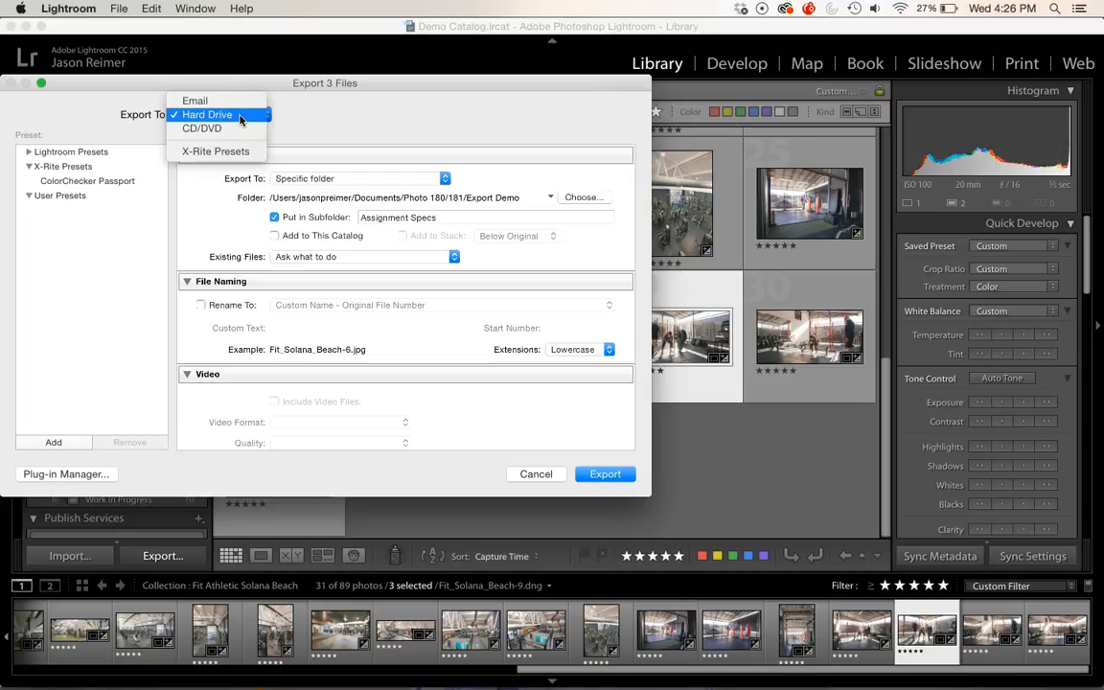
pyautogui.click(217, 134)
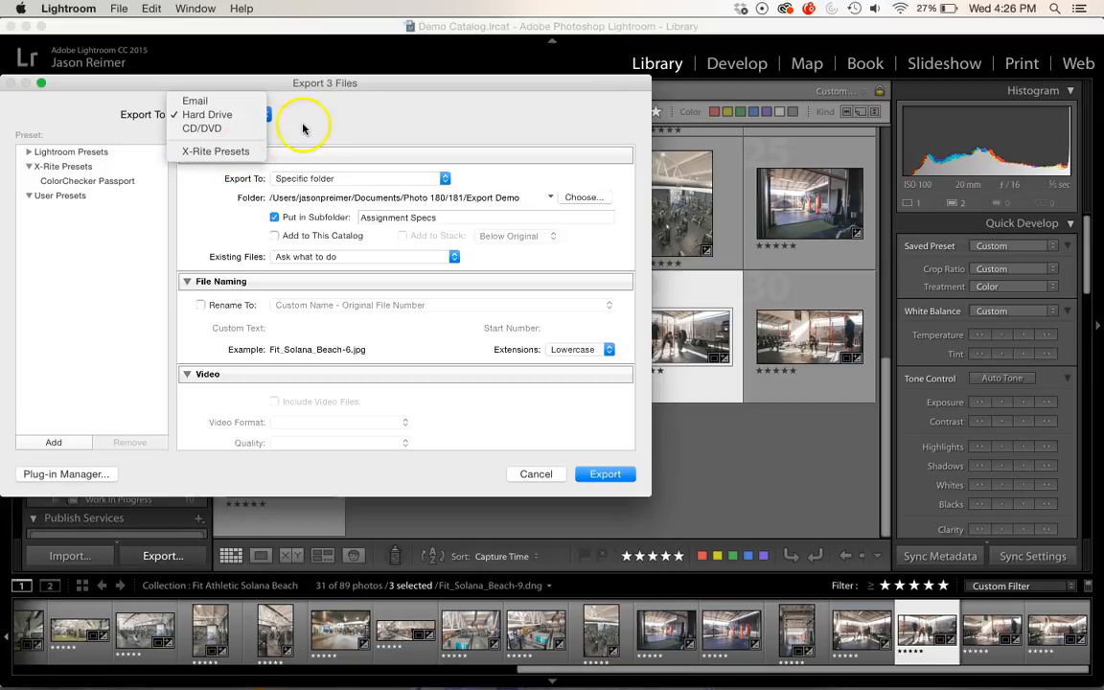
pyautogui.click(226, 115)
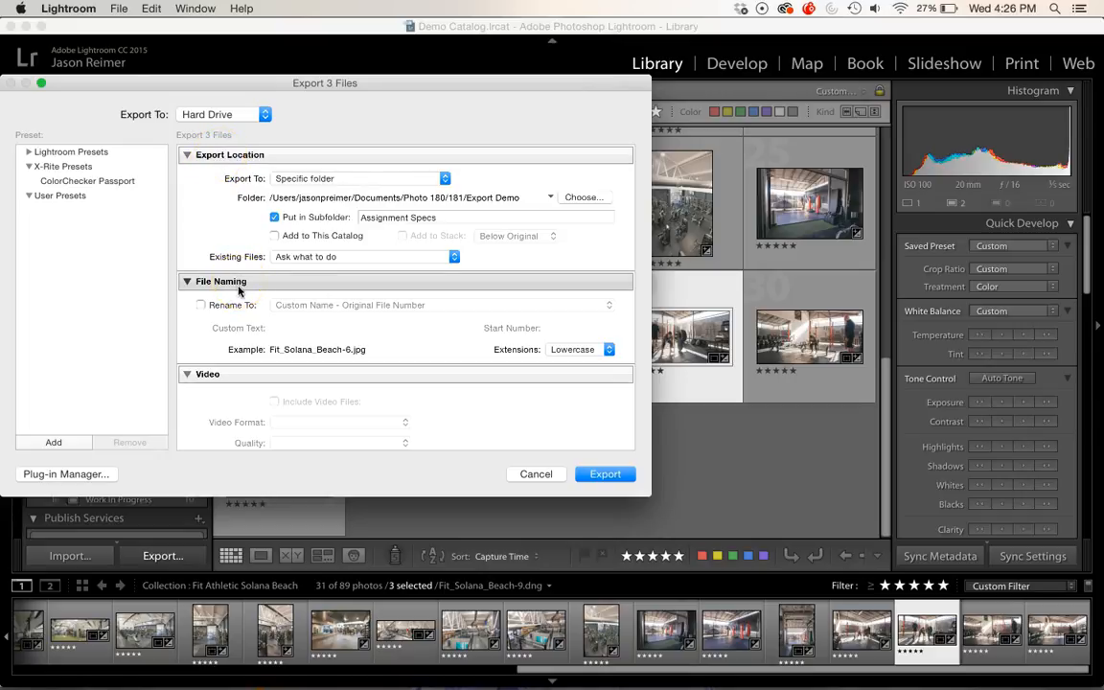
# Step: Review the file settings and keep JPEG as the image format
pyautogui.scroll(-5, 254, 327)
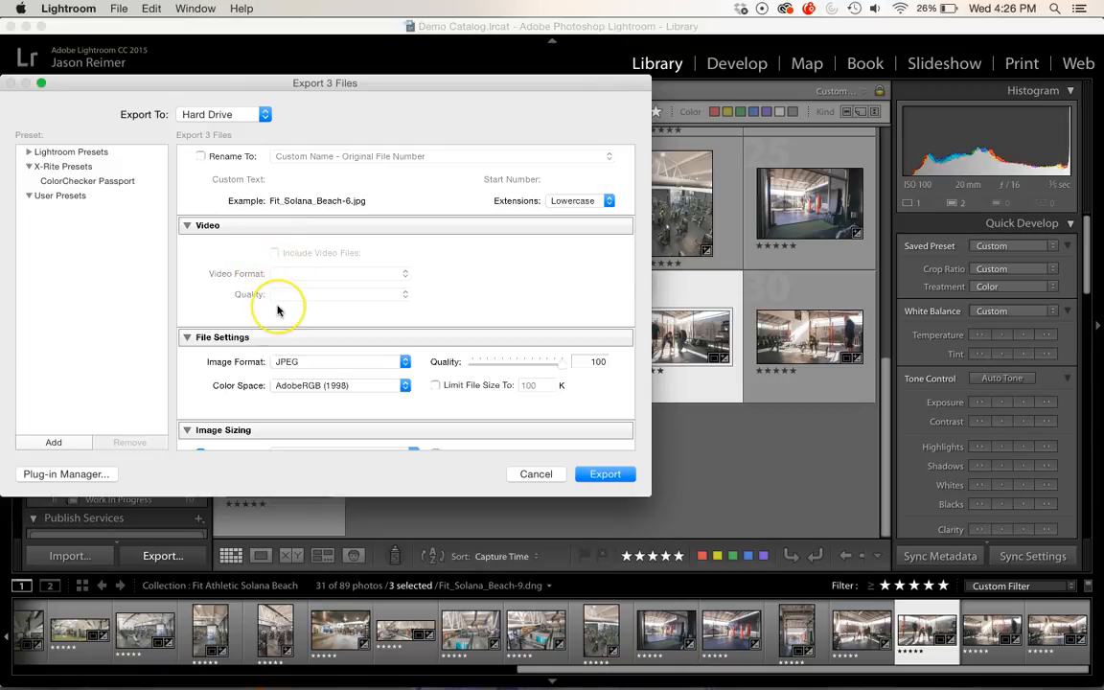
pyautogui.scroll(-2, 277, 309)
pyautogui.scroll(-5, 278, 310)
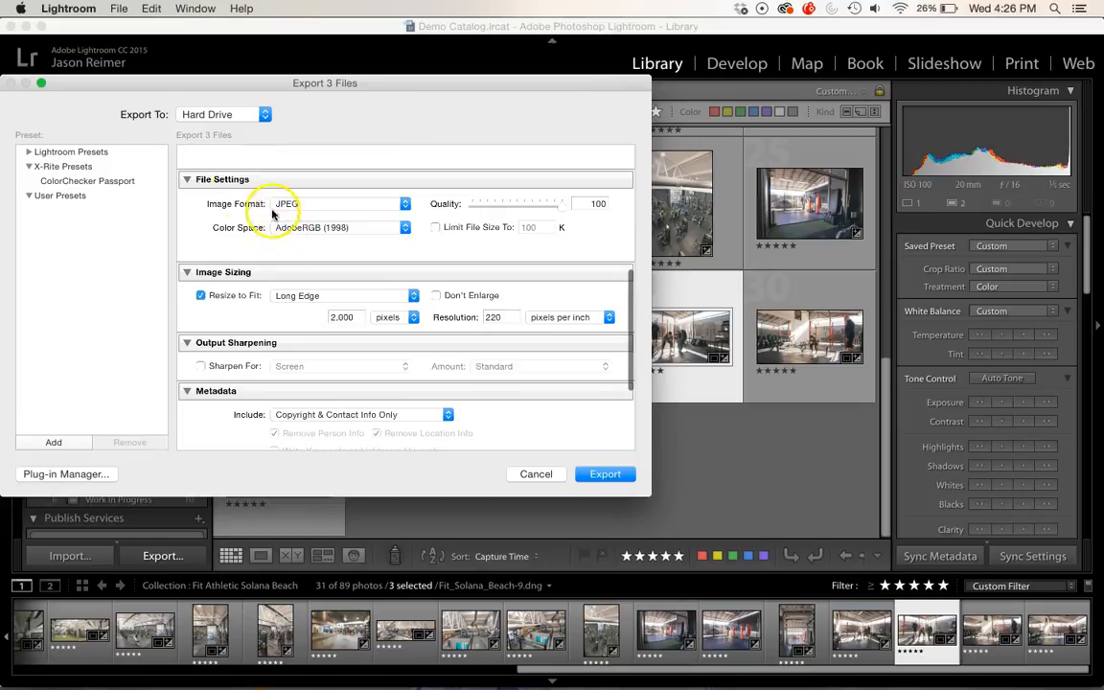
pyautogui.click(350, 204)
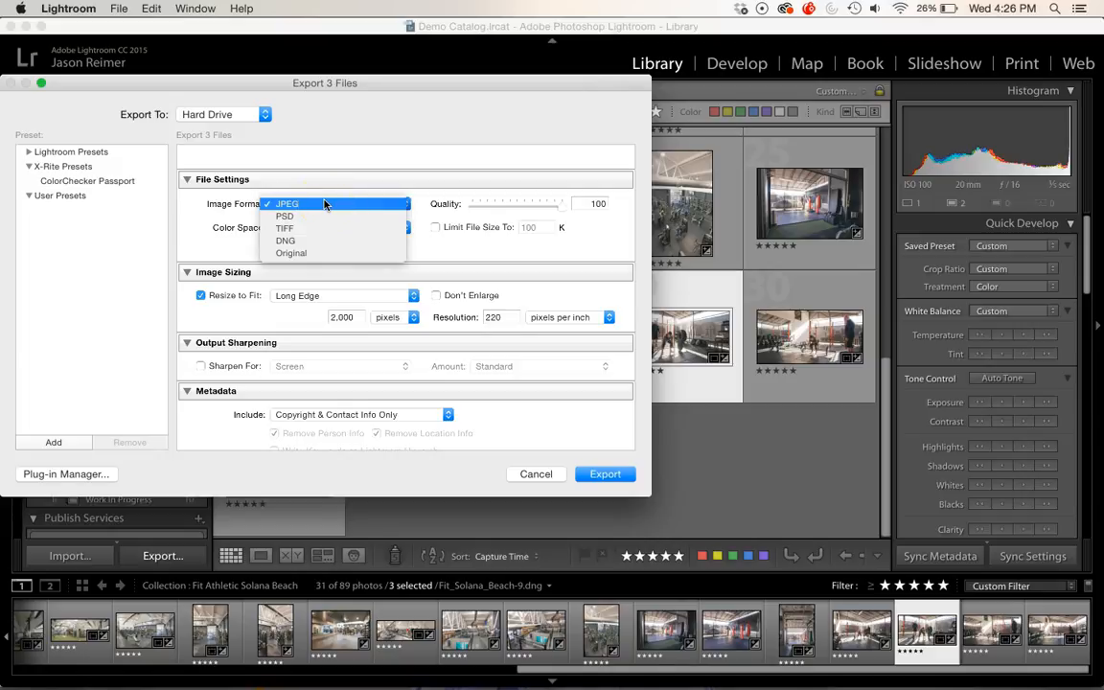
pyautogui.click(308, 208)
pyautogui.click(304, 210)
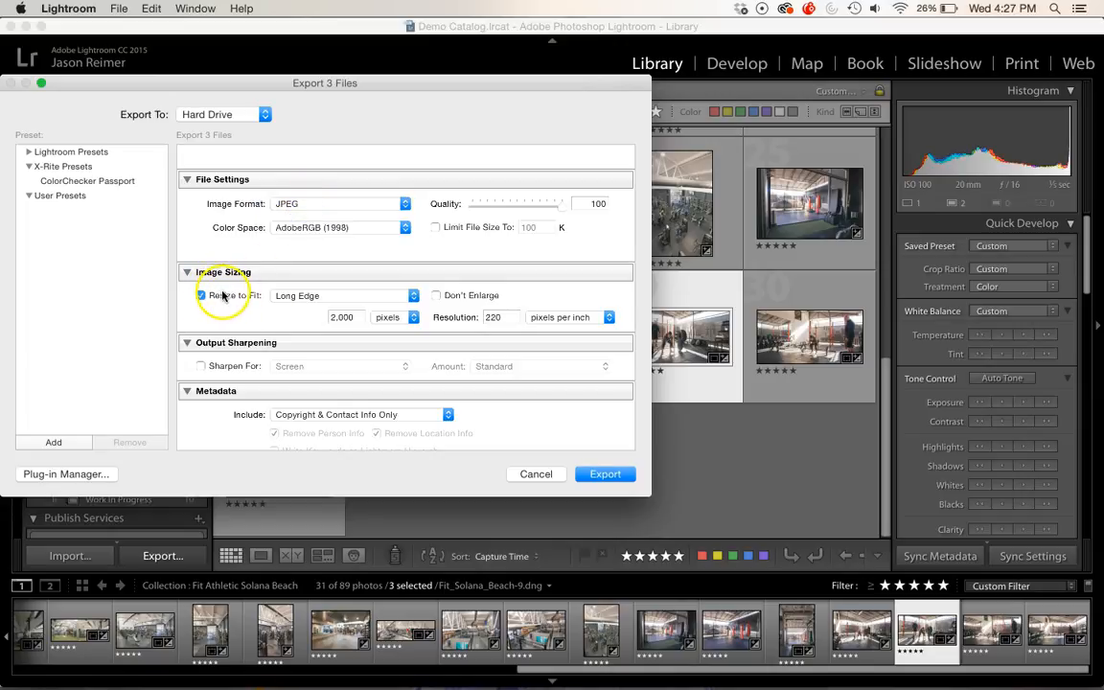
# Step: Review image sizing and keep the metadata option at Copyright & Contact Info Only
pyautogui.scroll(-1, 336, 311)
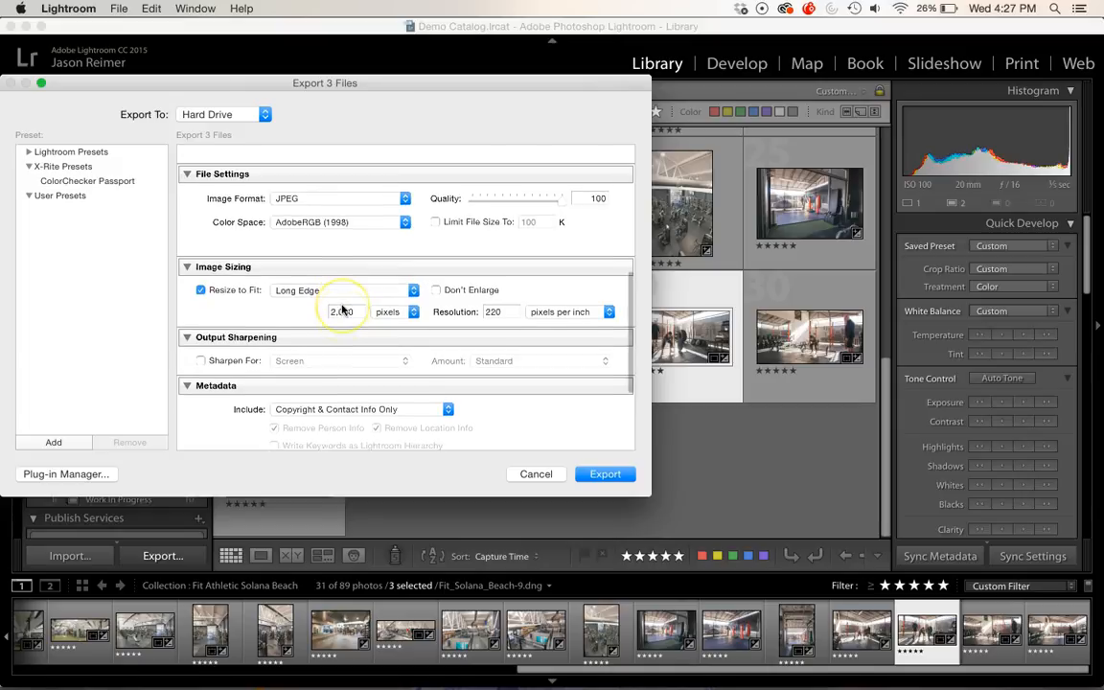
pyautogui.scroll(-5, 343, 310)
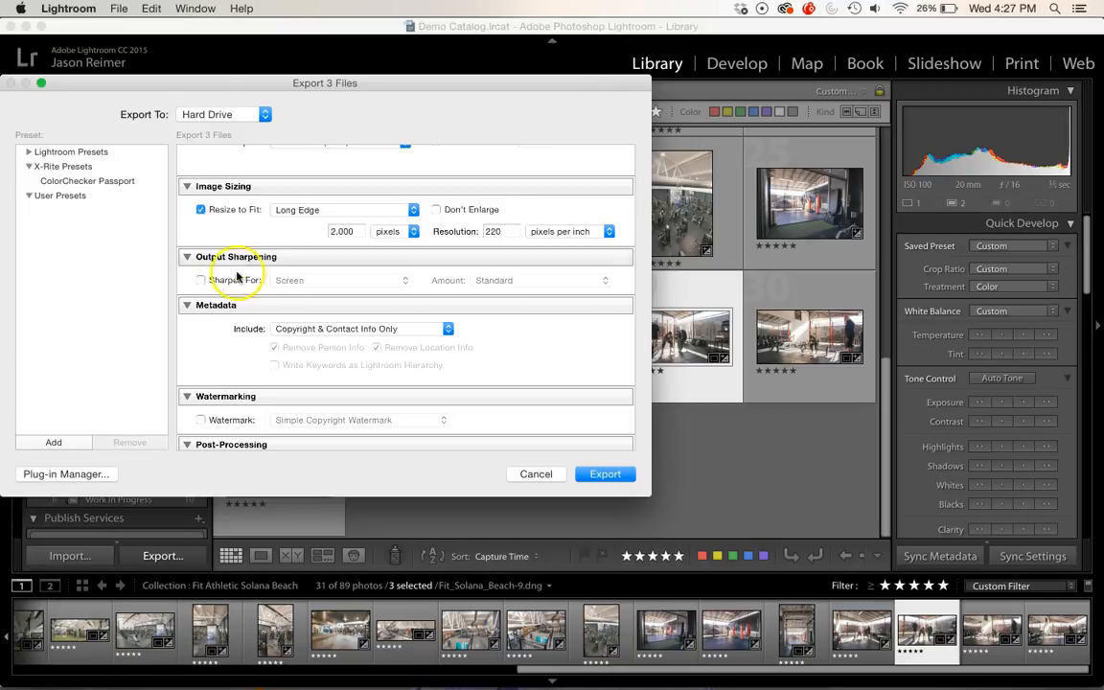
pyautogui.click(448, 329)
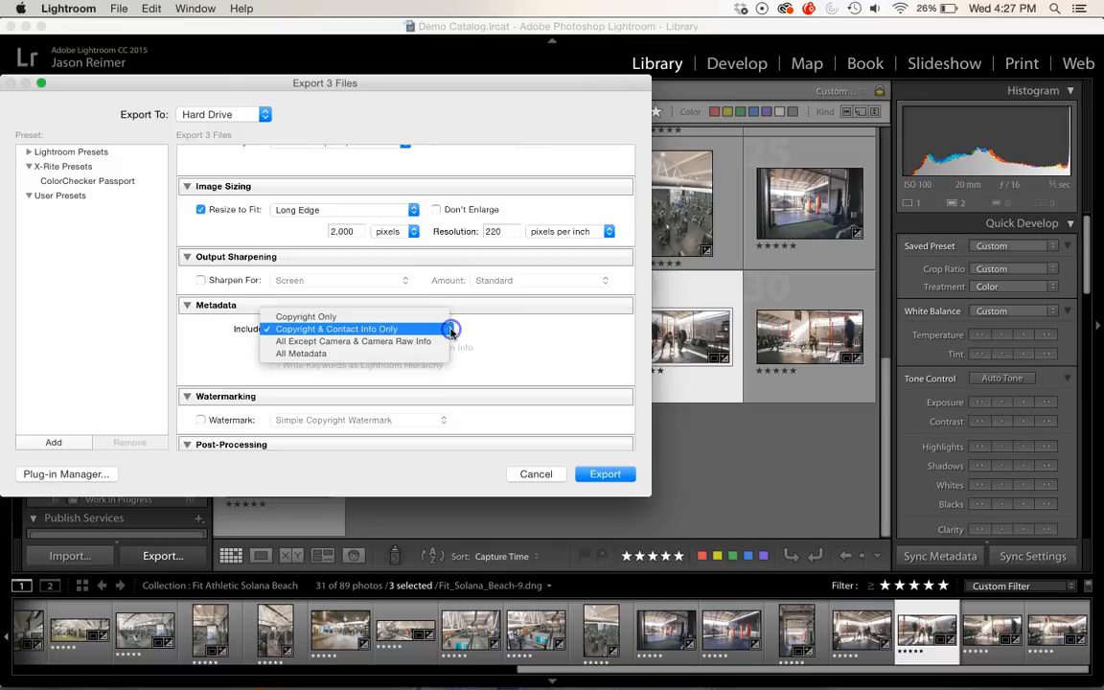
pyautogui.click(306, 330)
# Step: Set the export folder to the Assignment Specs folder inside Export Demo
pyautogui.scroll(-3, 297, 364)
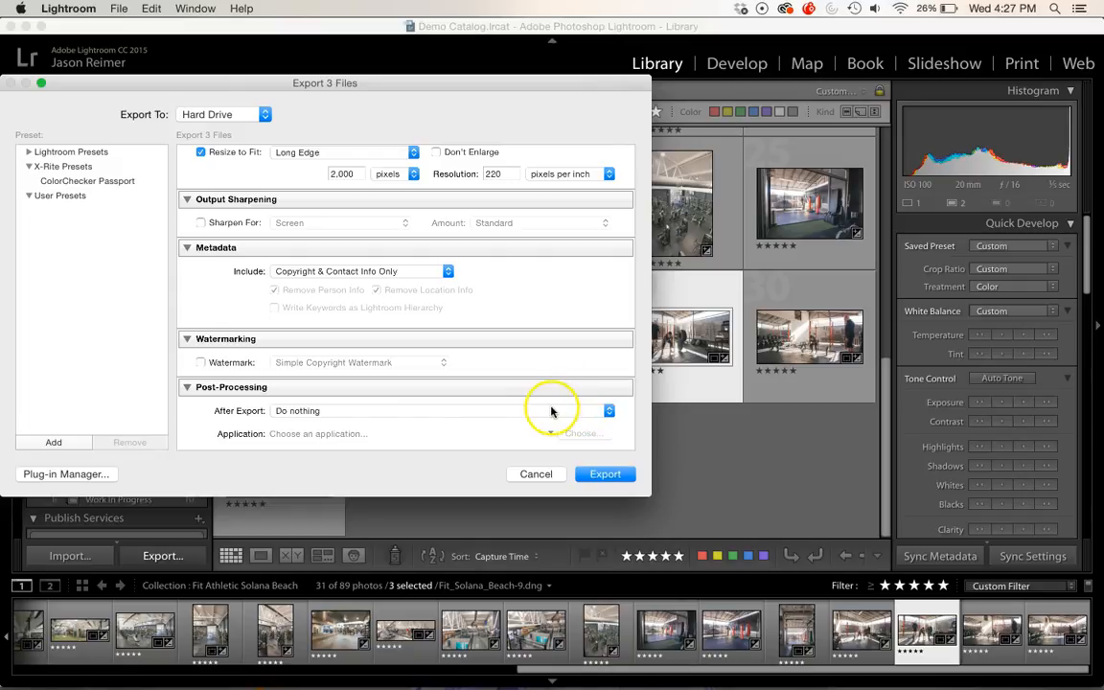
pyautogui.scroll(1, 530, 260)
pyautogui.scroll(10, 532, 264)
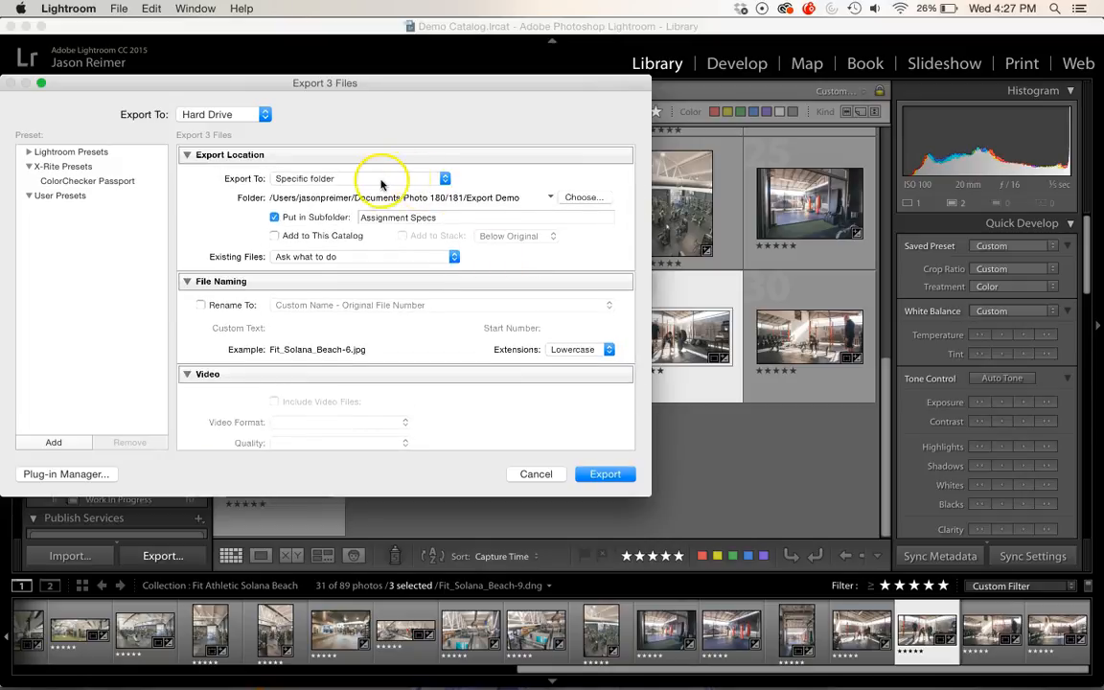
pyautogui.click(447, 179)
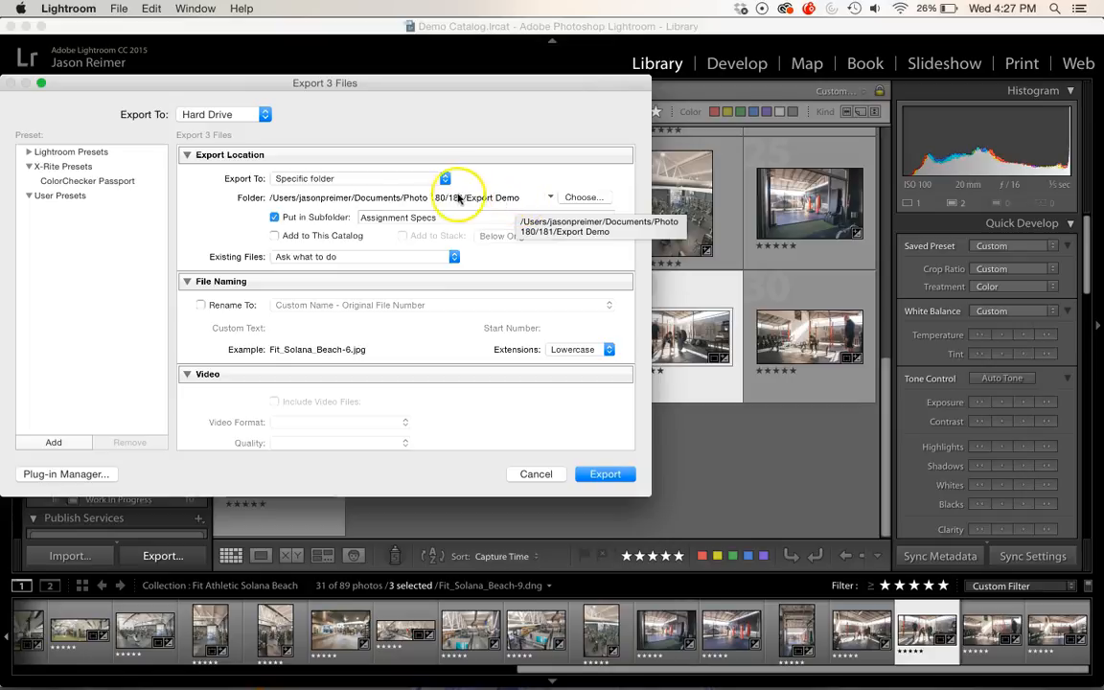
pyautogui.click(583, 198)
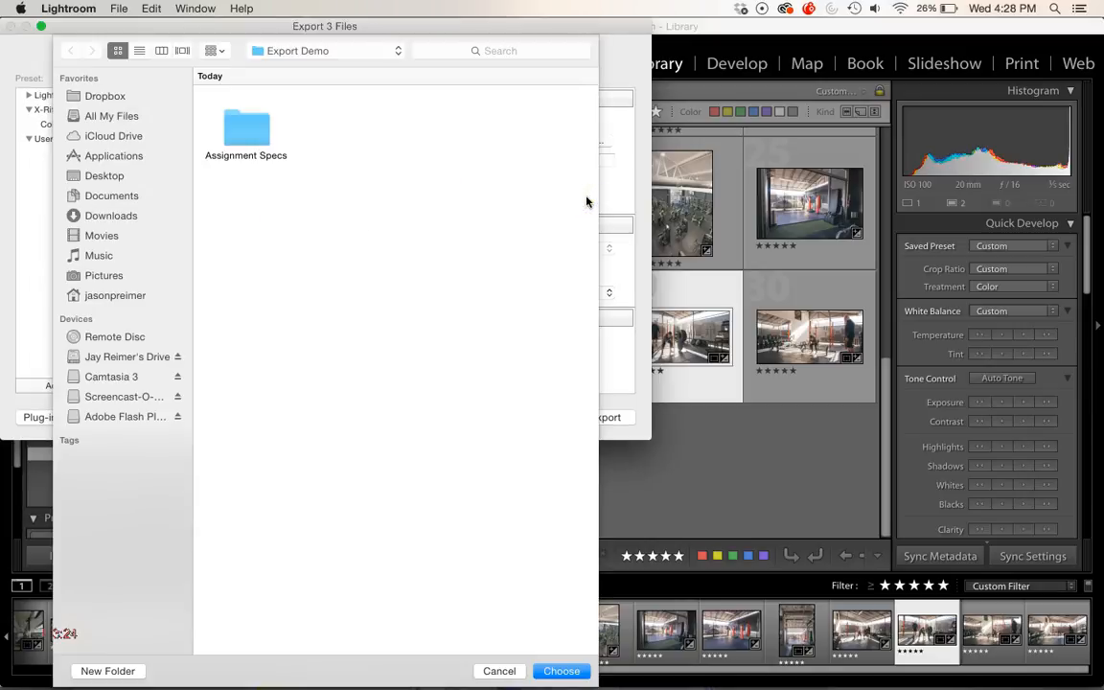
pyautogui.click(417, 213)
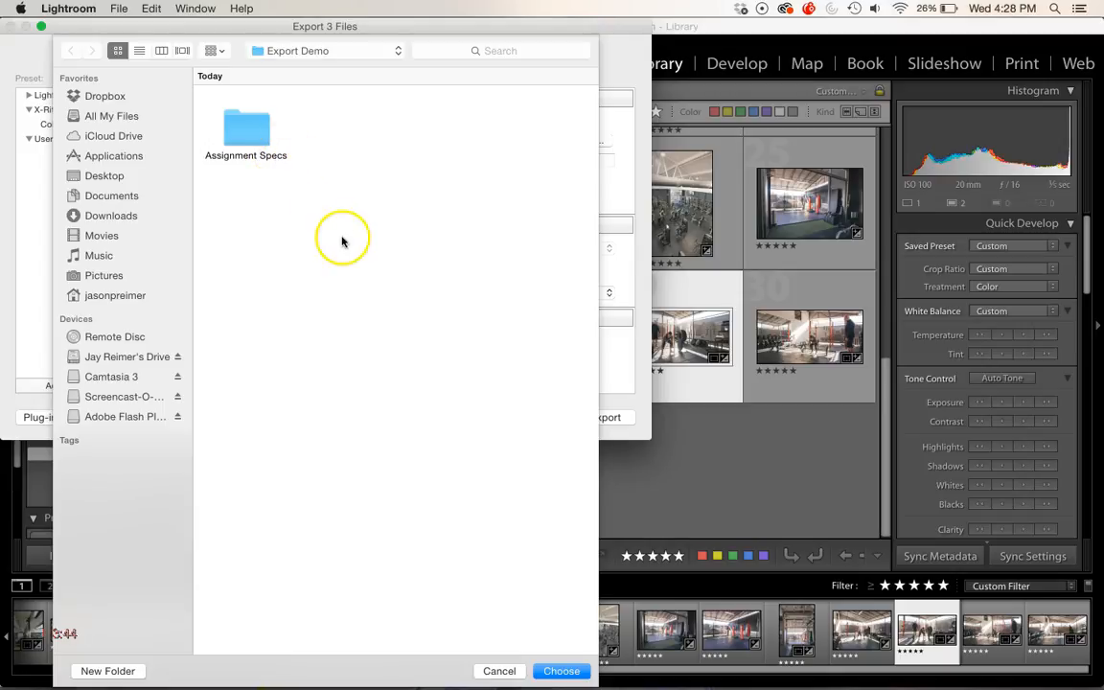
pyautogui.doubleClick(243, 129)
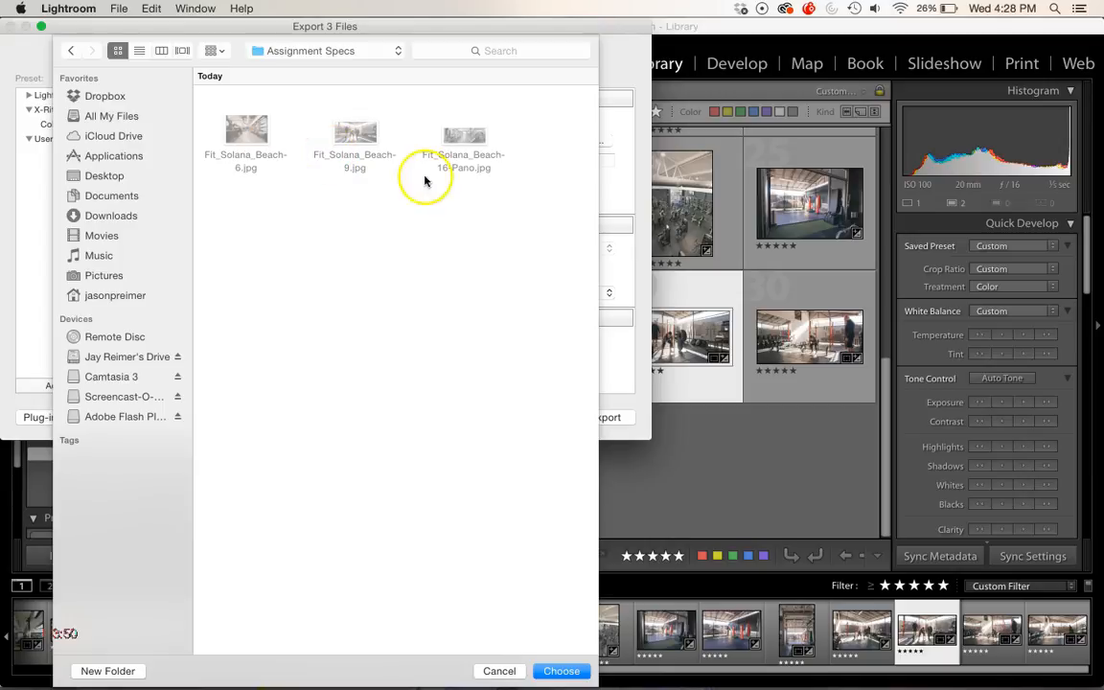
pyautogui.click(558, 673)
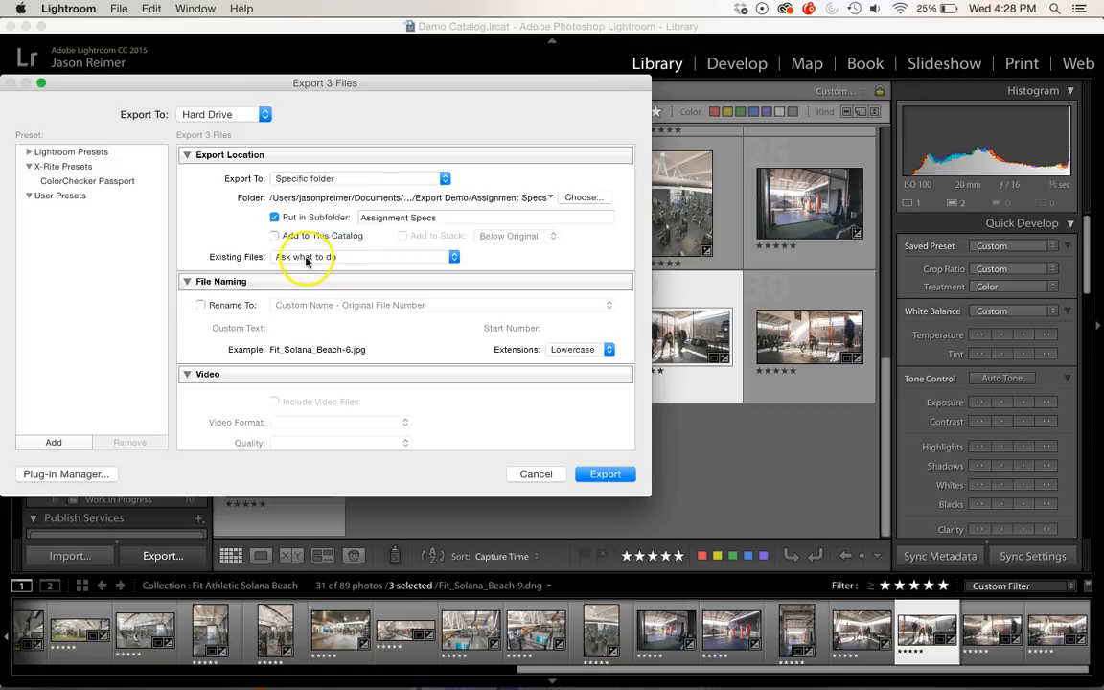
# Step: Review the existing-files options and keep Ask what to do
pyautogui.click(455, 257)
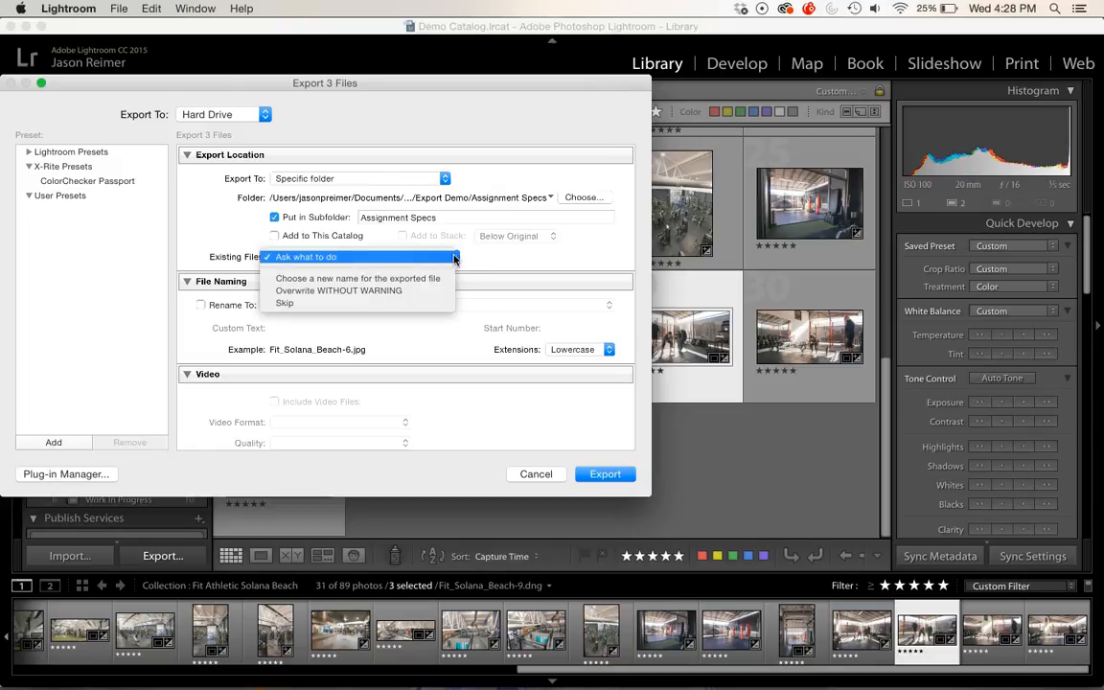
pyautogui.click(352, 294)
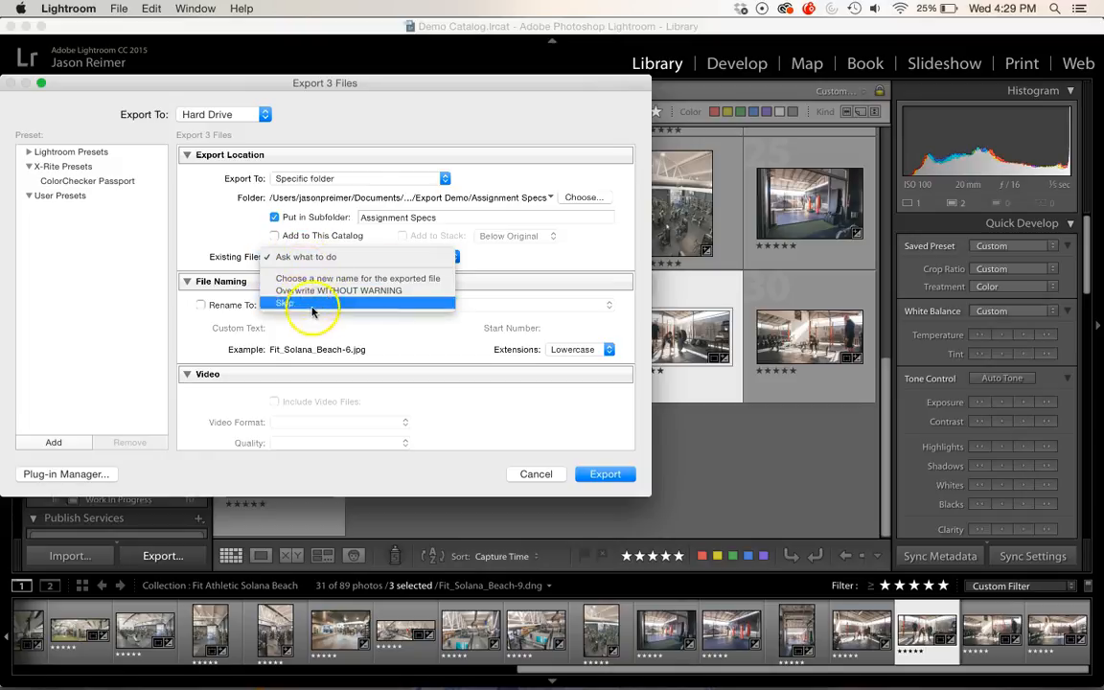
pyautogui.click(305, 257)
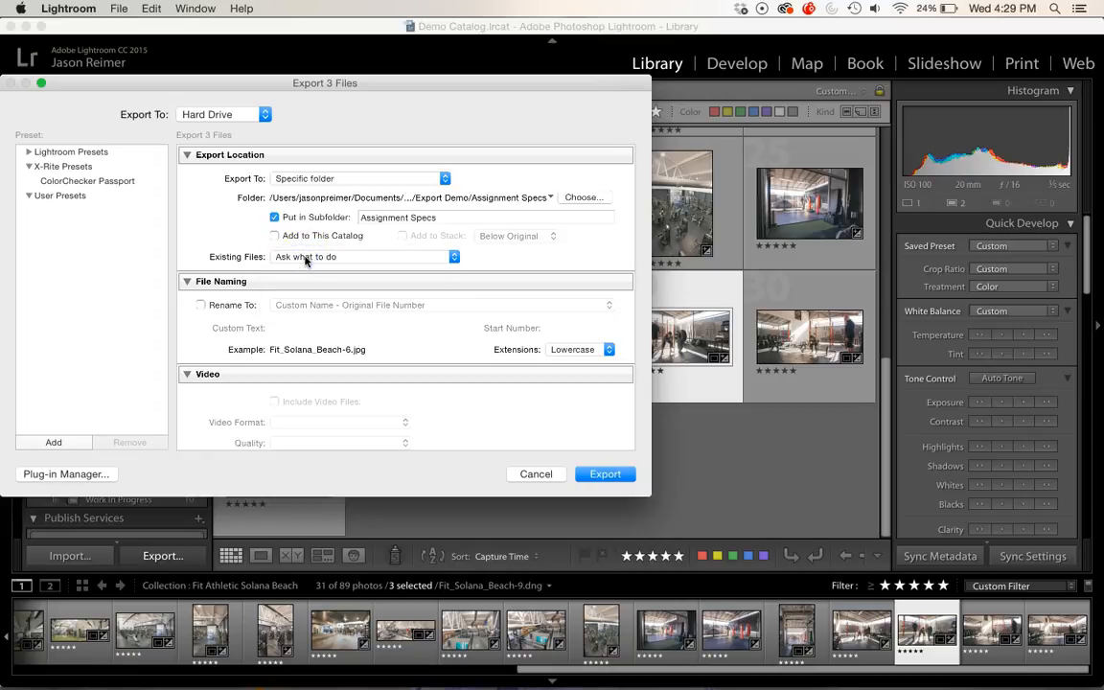
pyautogui.click(202, 306)
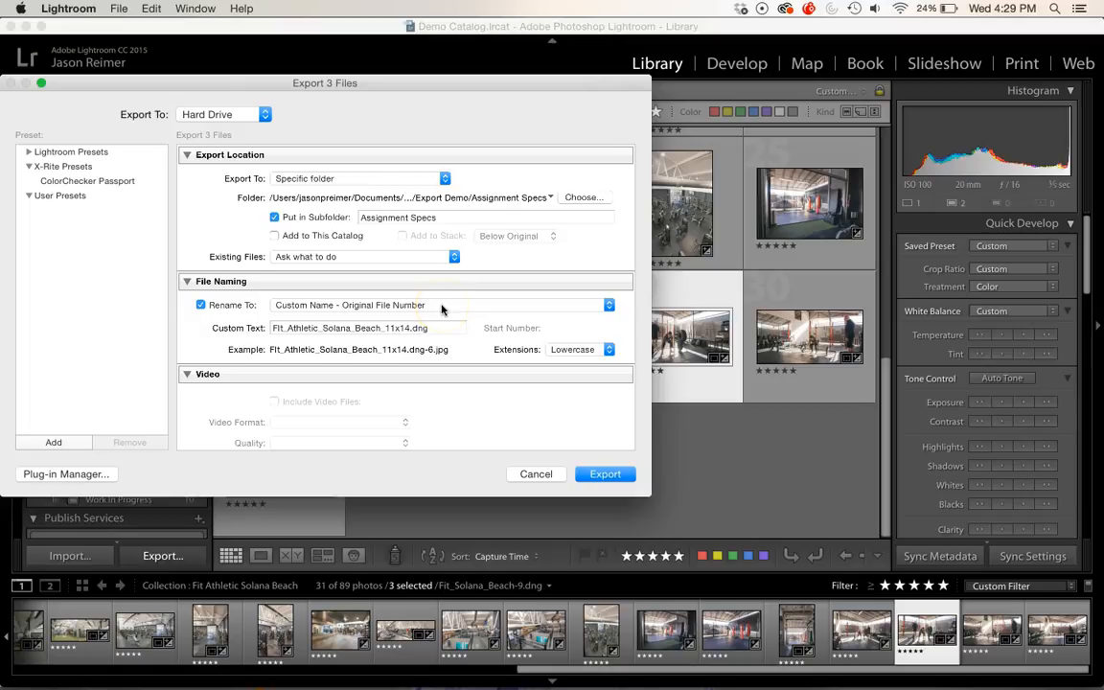
pyautogui.click(442, 307)
pyautogui.click(442, 306)
pyautogui.moveTo(273, 328); pyautogui.dragTo(412, 328)
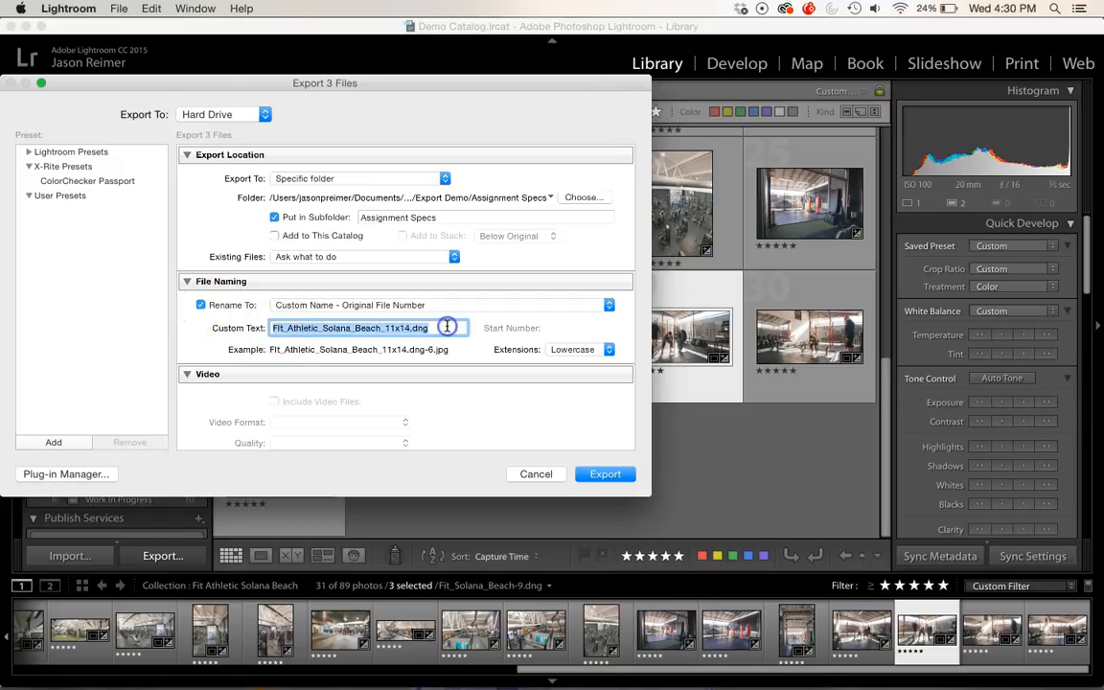
pyautogui.press('BackSpace')
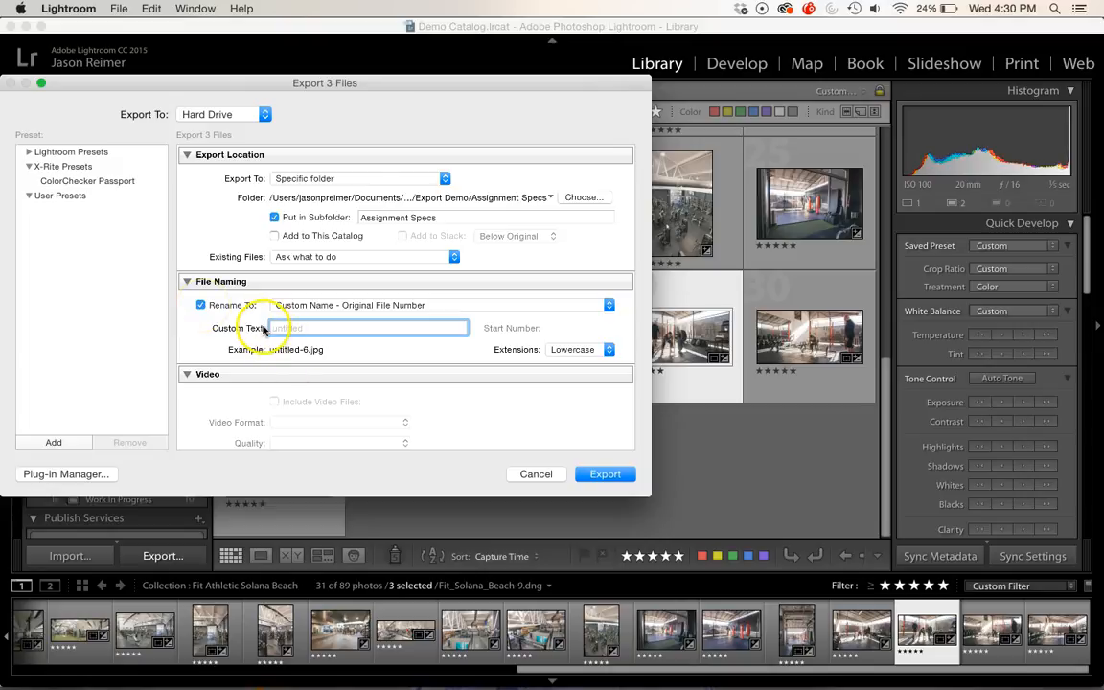
pyautogui.click(201, 306)
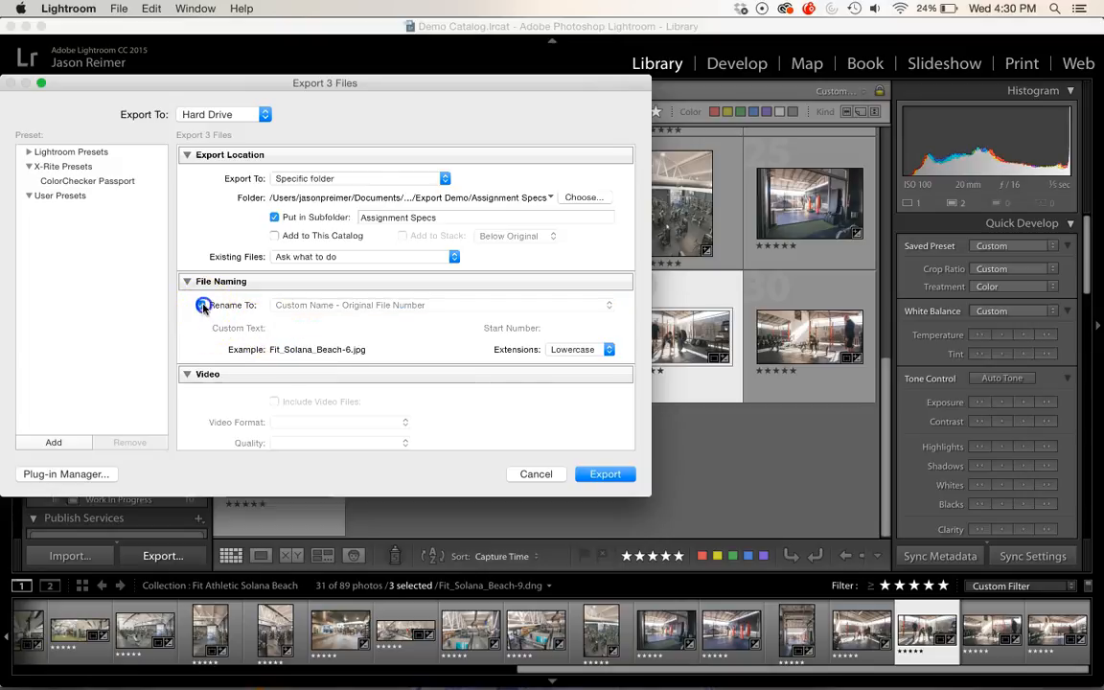
# Step: Review the image format options again and keep JPEG selected
pyautogui.scroll(-5, 263, 332)
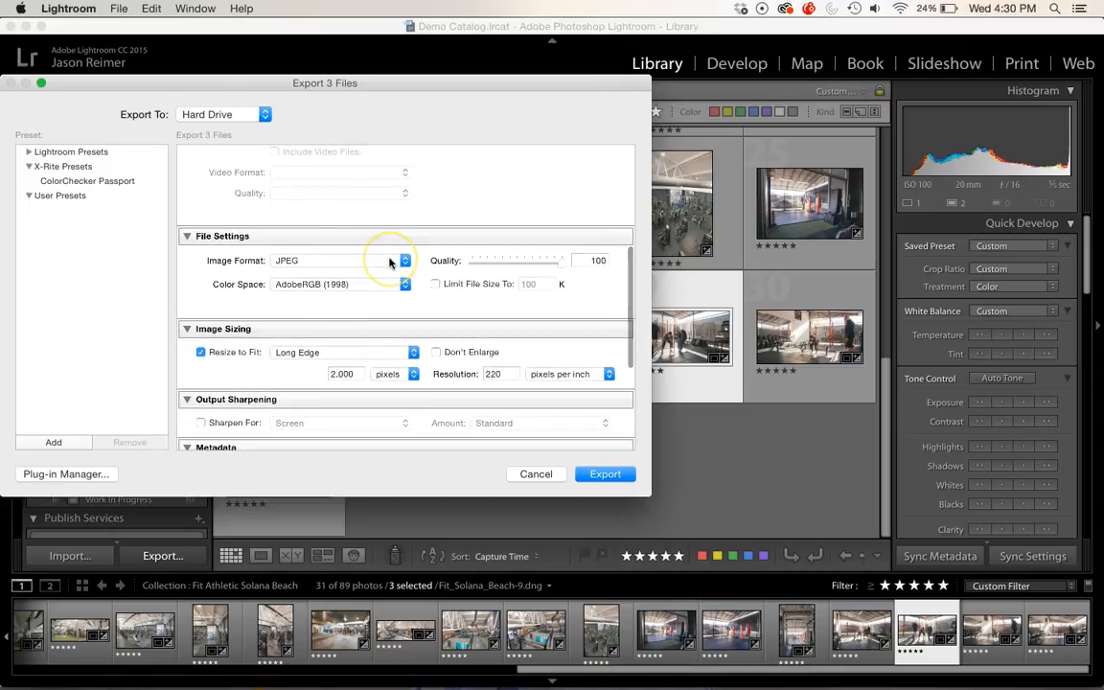
pyautogui.click(406, 260)
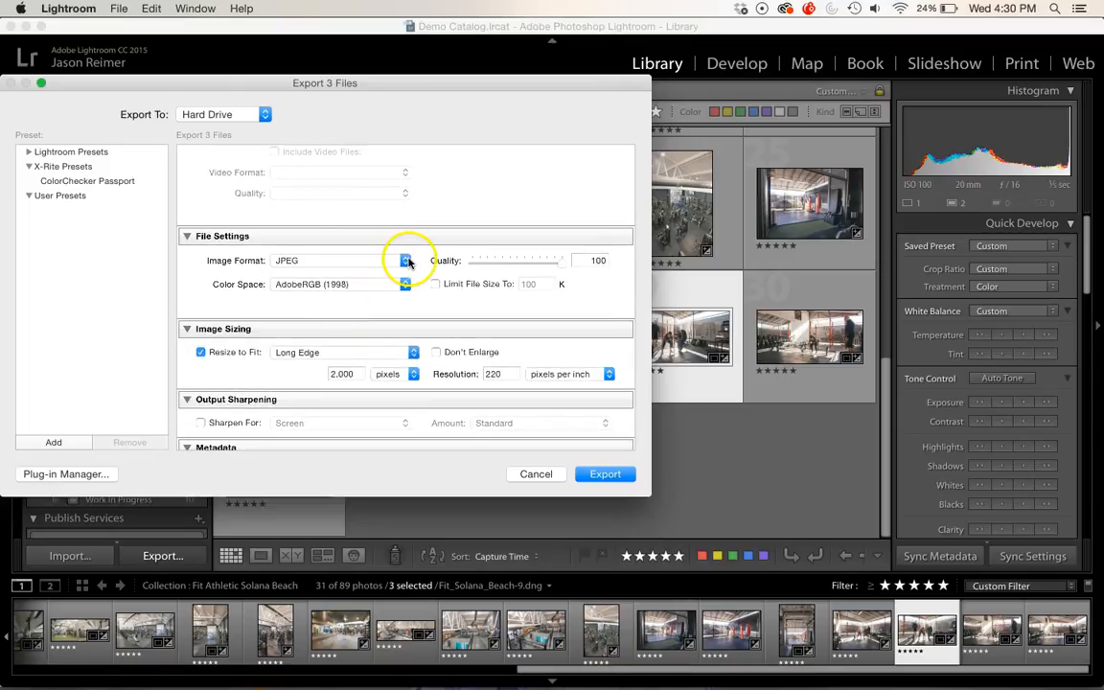
pyautogui.click(407, 260)
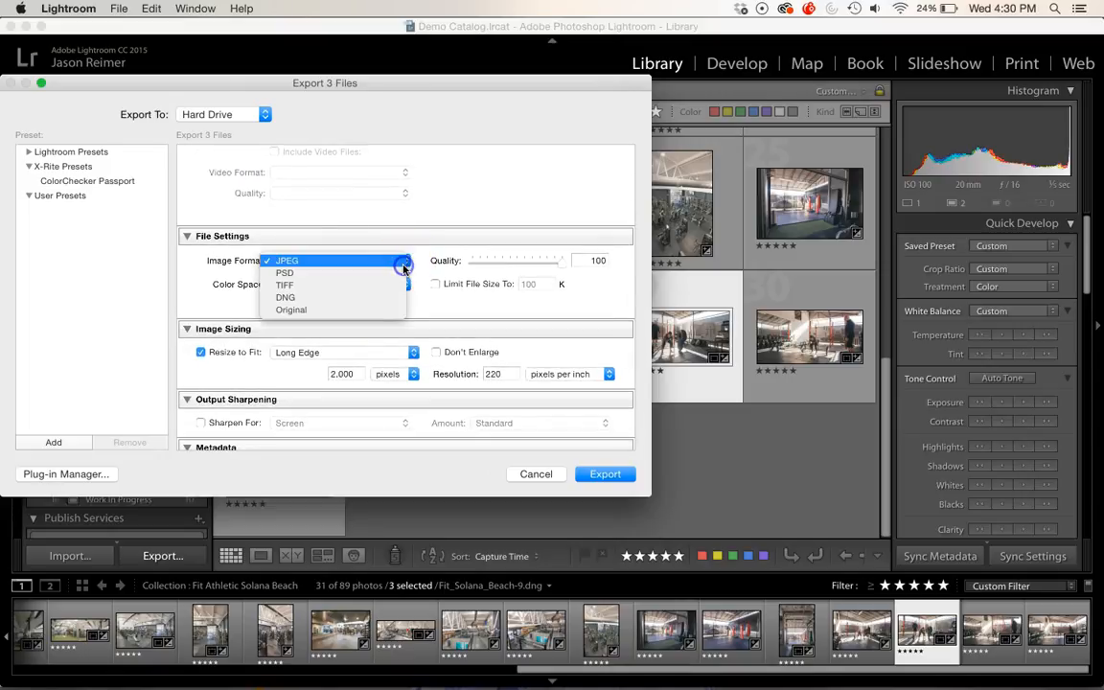
pyautogui.click(296, 289)
pyautogui.moveTo(296, 289)
pyautogui.mouseDown()
pyautogui.moveTo(306, 263)
pyautogui.moveTo(297, 286)
pyautogui.mouseUp()
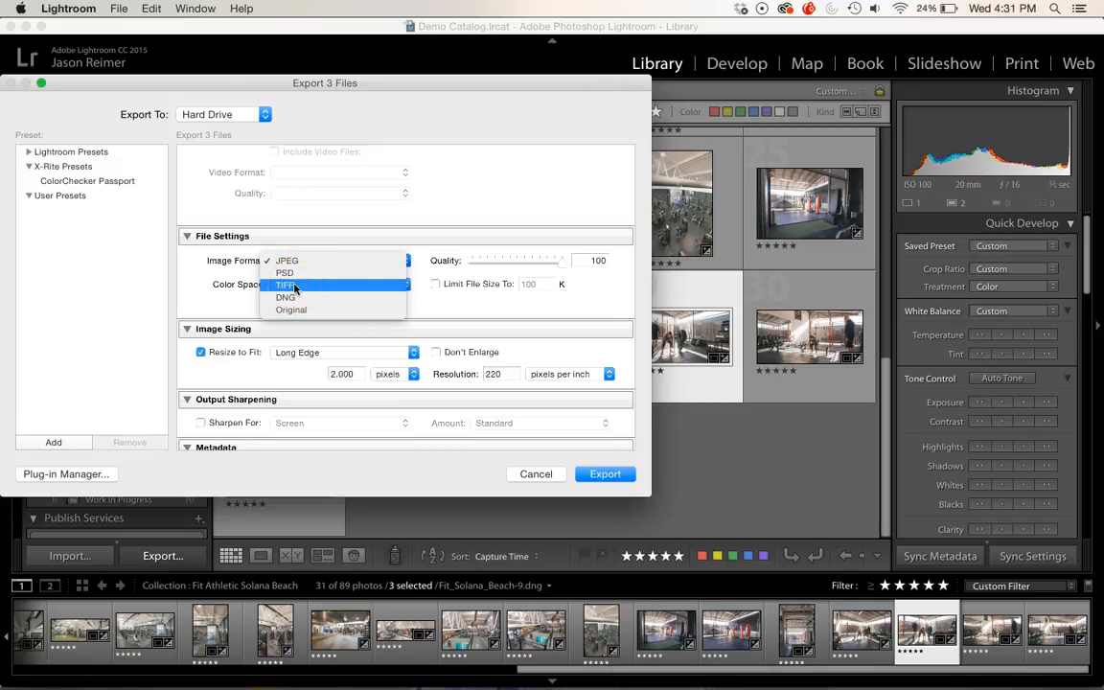
pyautogui.moveTo(302, 273); pyautogui.dragTo(302, 275)
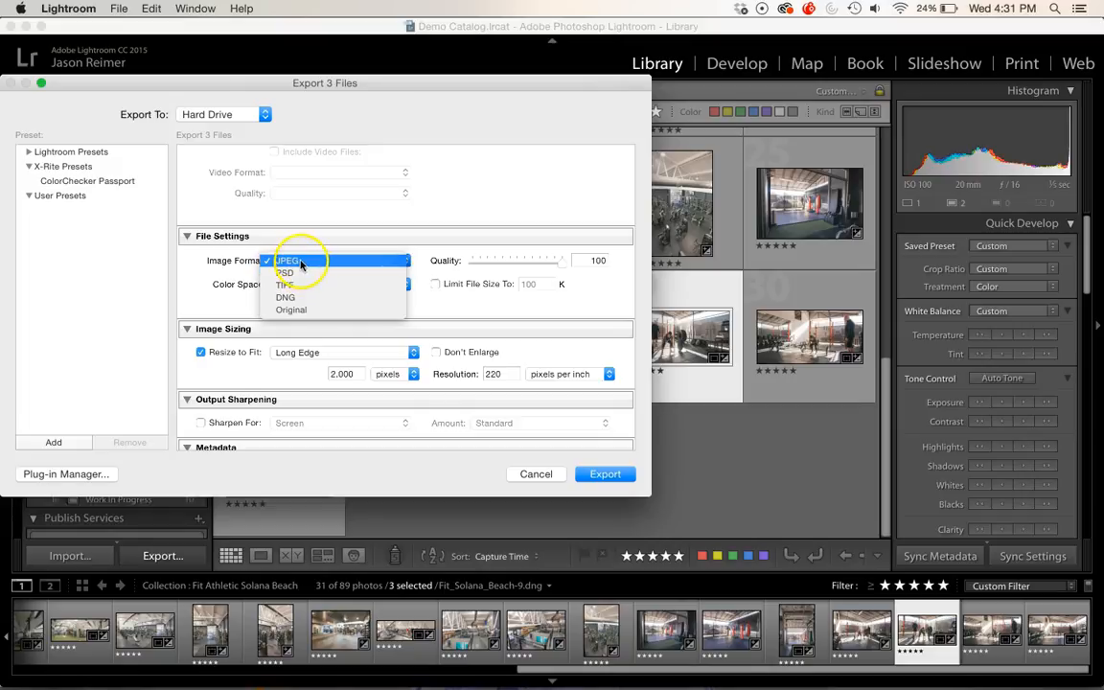
pyautogui.click(300, 262)
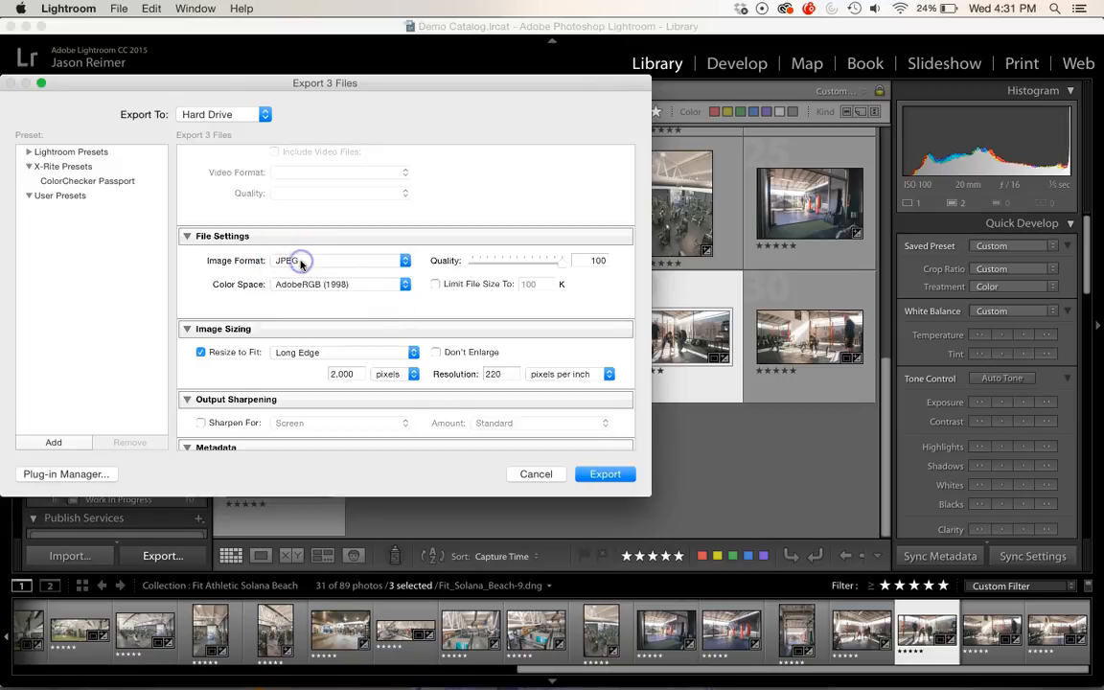
# Step: Review the color space options and keep AdobeRGB (1998)
pyautogui.click(401, 288)
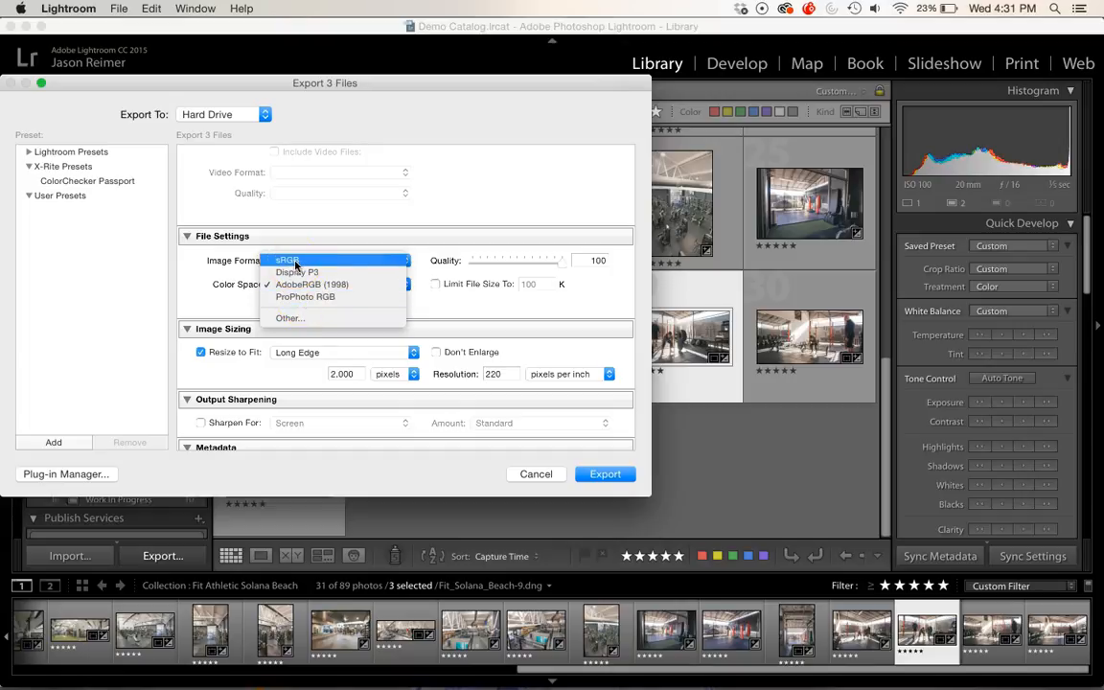
pyautogui.click(320, 284)
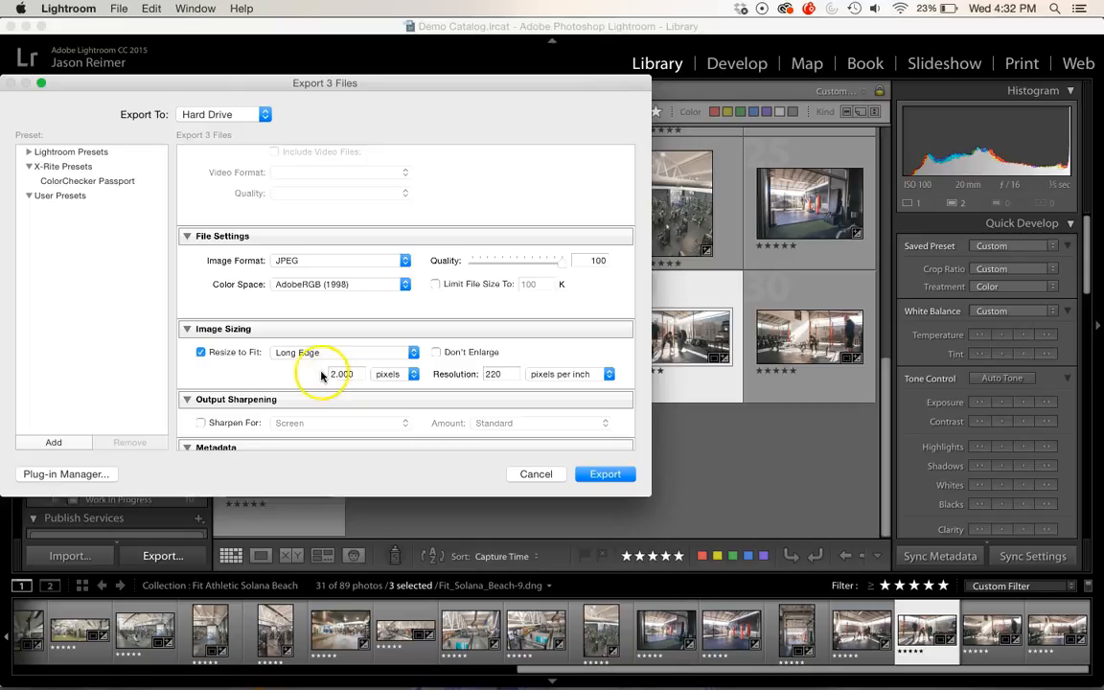
# Step: Toggle Resize to Fit off and back on, keeping the long edge sizing
pyautogui.click(200, 353)
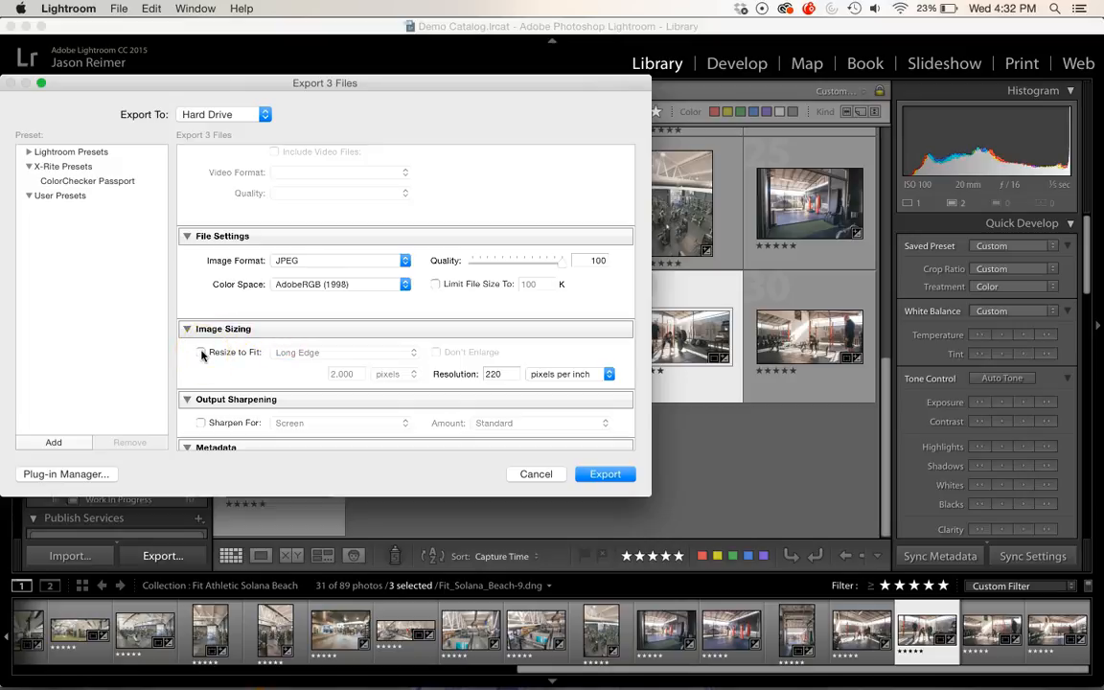
pyautogui.click(202, 353)
pyautogui.click(203, 355)
pyautogui.click(492, 374)
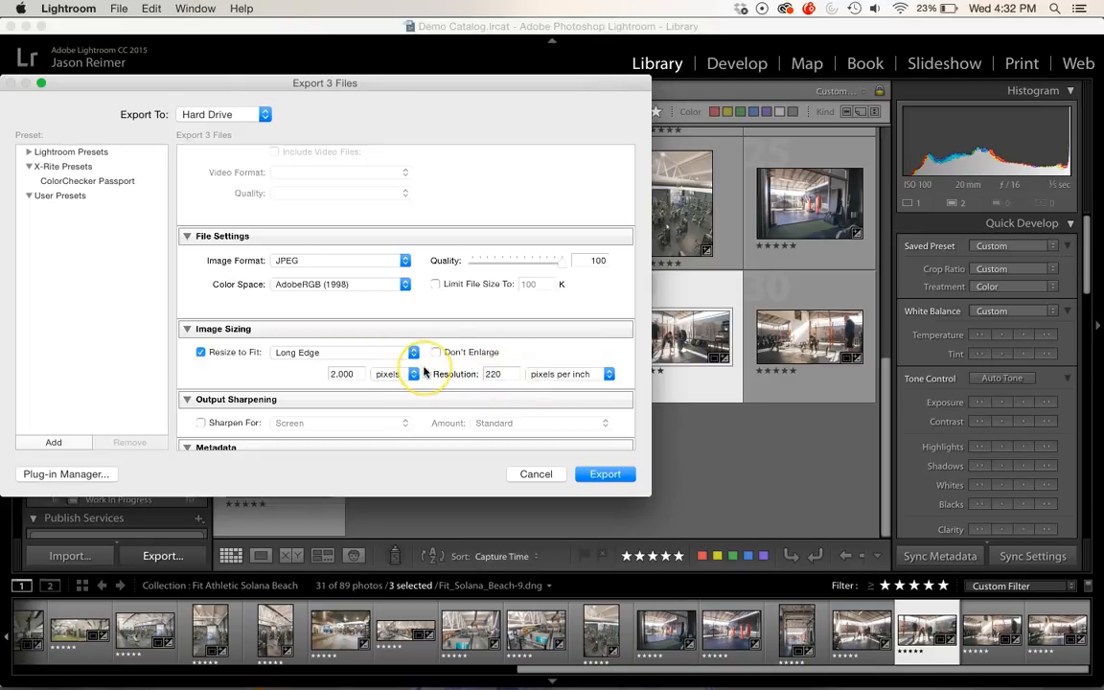
# Step: Try output sharpening for Matte Paper and then Glossy Paper, then switch sharpening off again
pyautogui.scroll(-4, 431, 371)
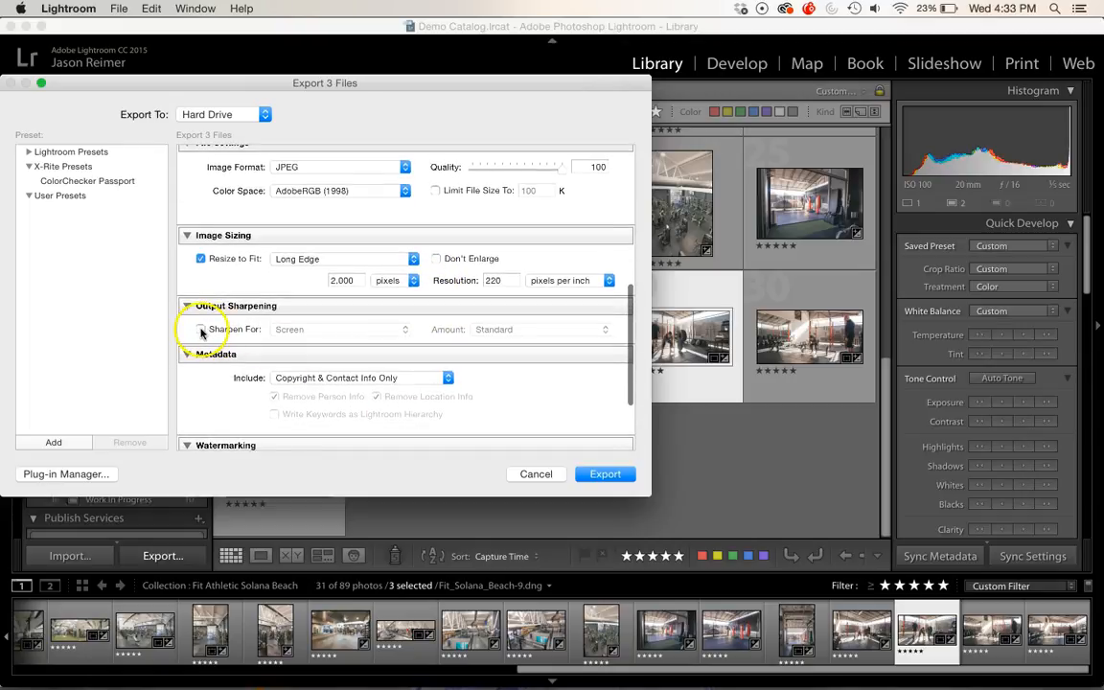
pyautogui.scroll(-1, 354, 354)
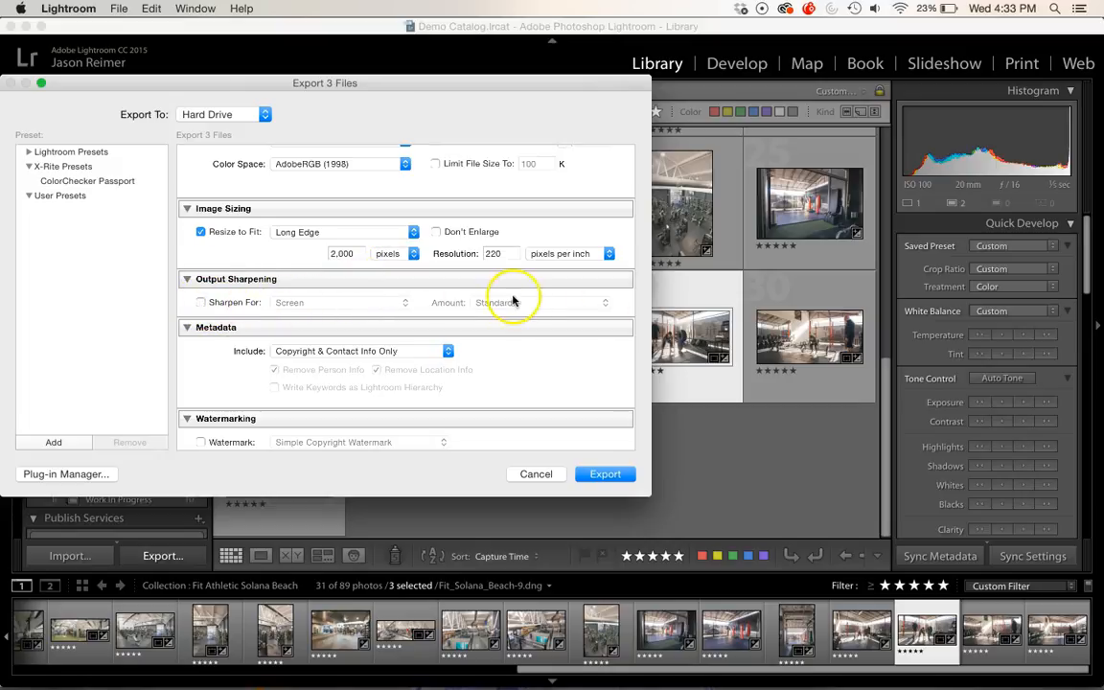
pyautogui.click(202, 303)
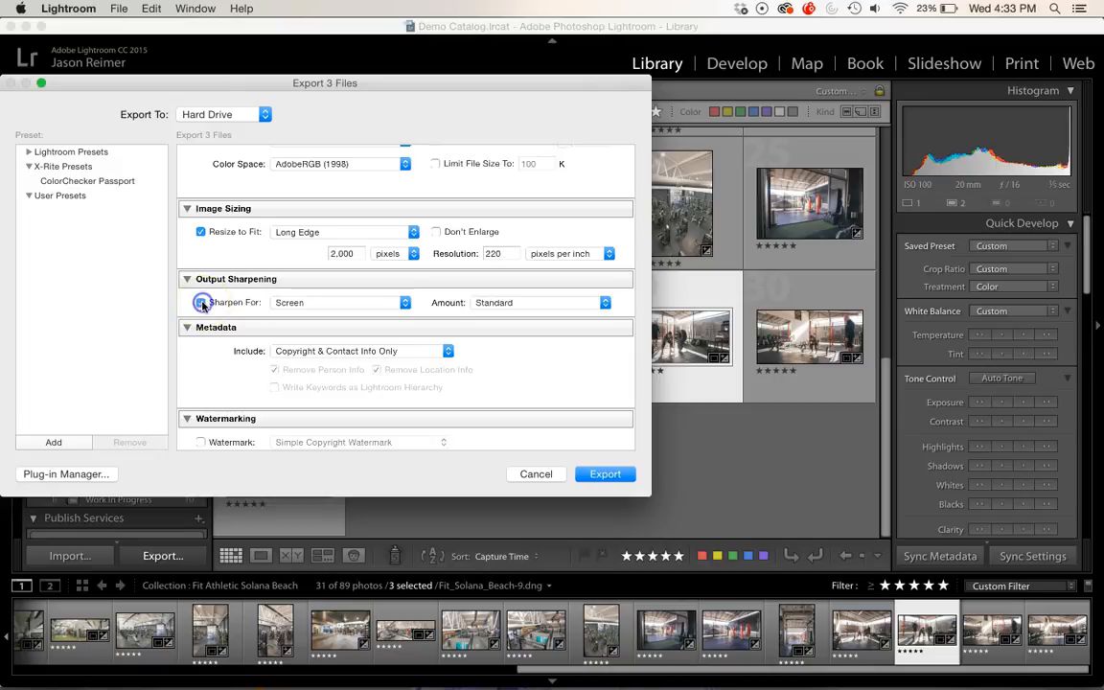
pyautogui.click(406, 303)
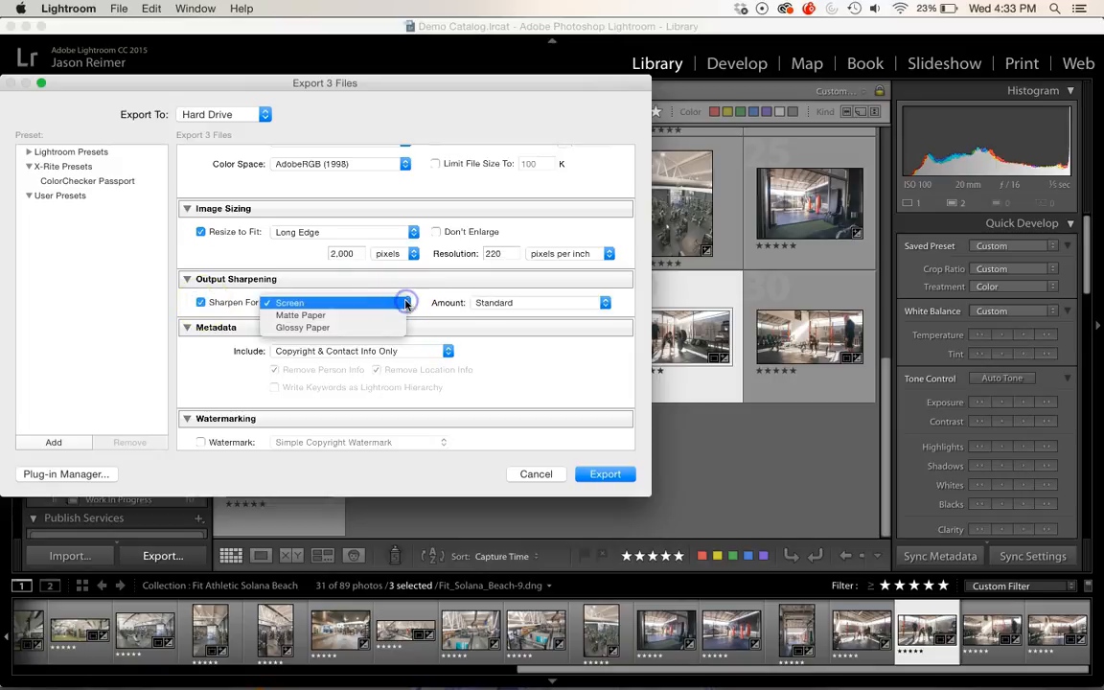
pyautogui.click(319, 317)
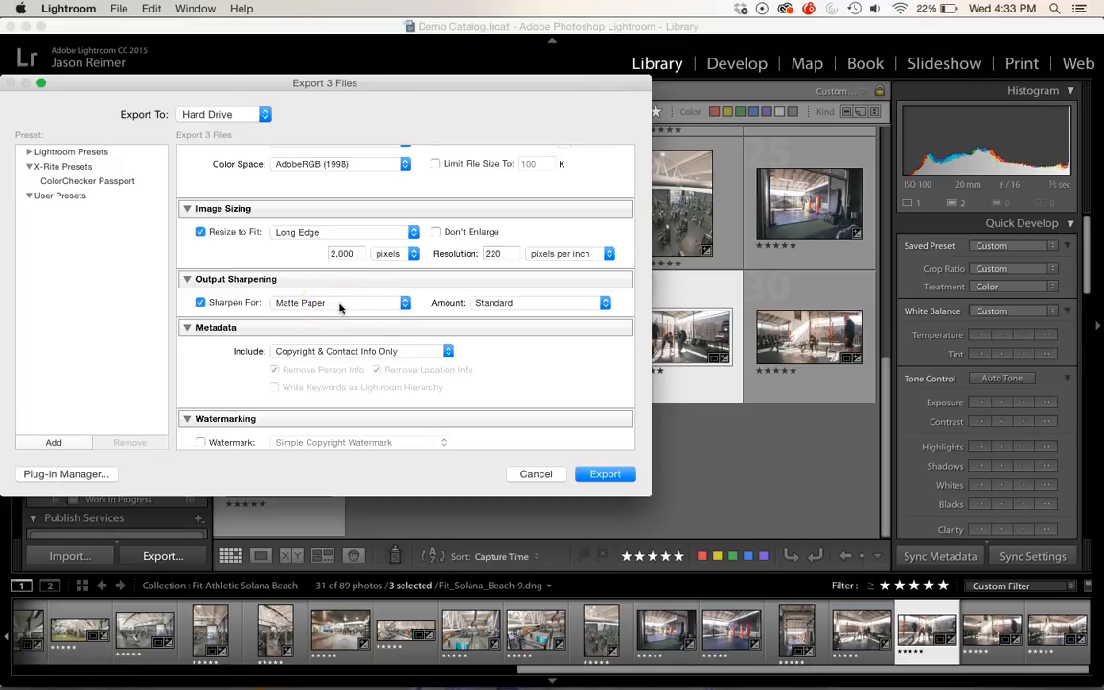
pyautogui.click(406, 303)
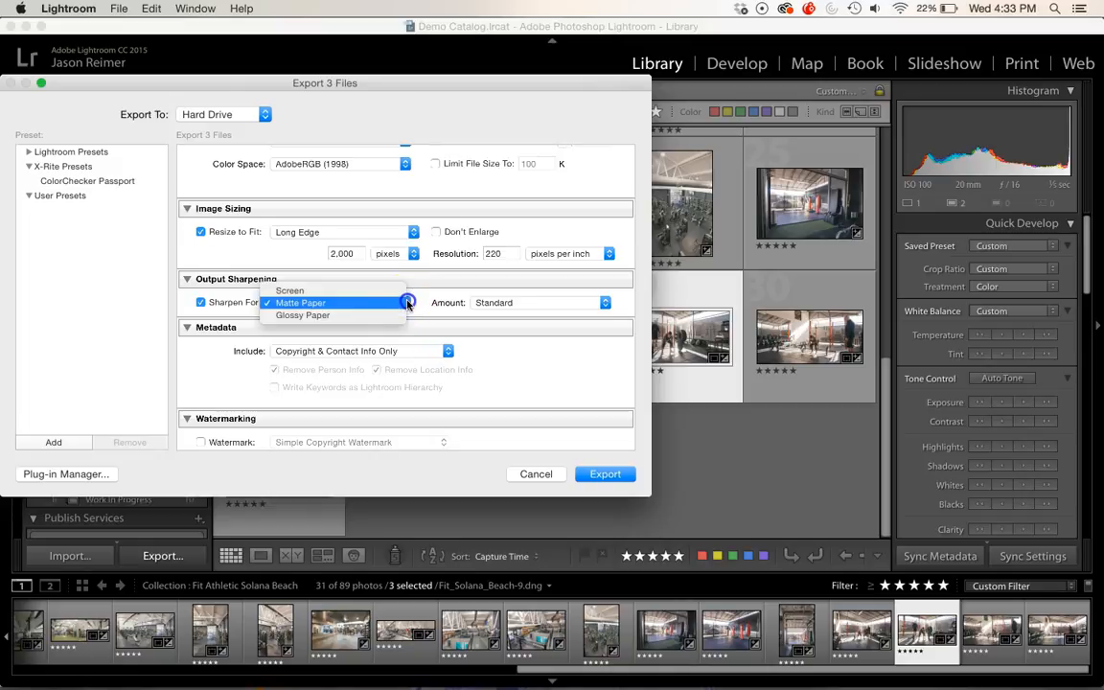
pyautogui.click(366, 314)
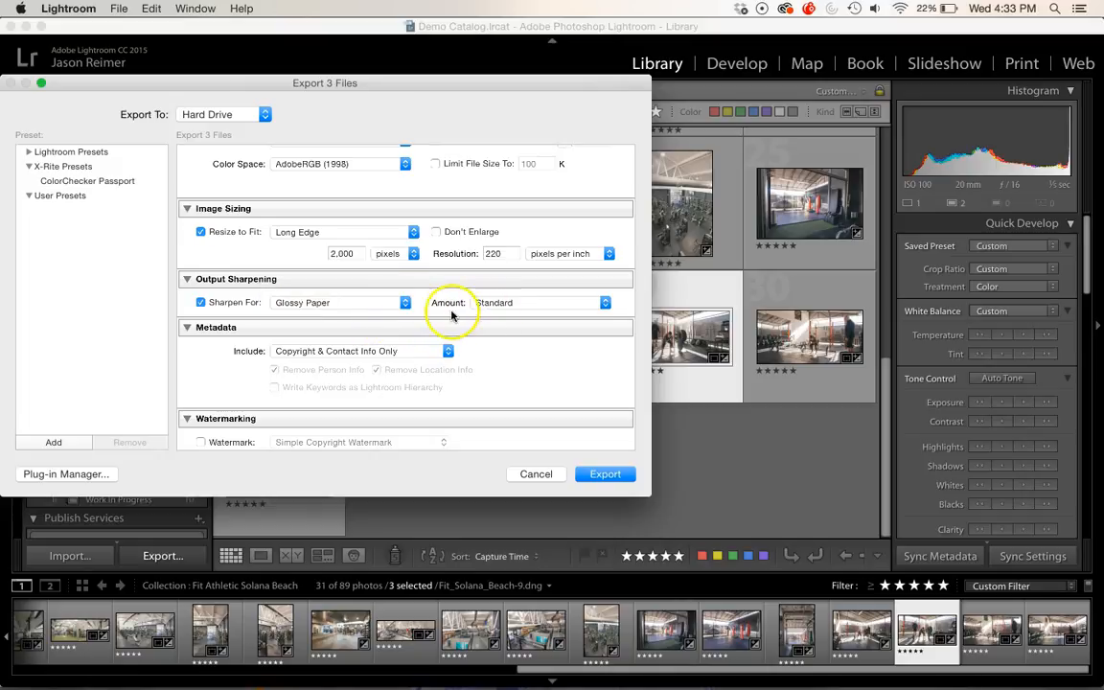
pyautogui.click(201, 303)
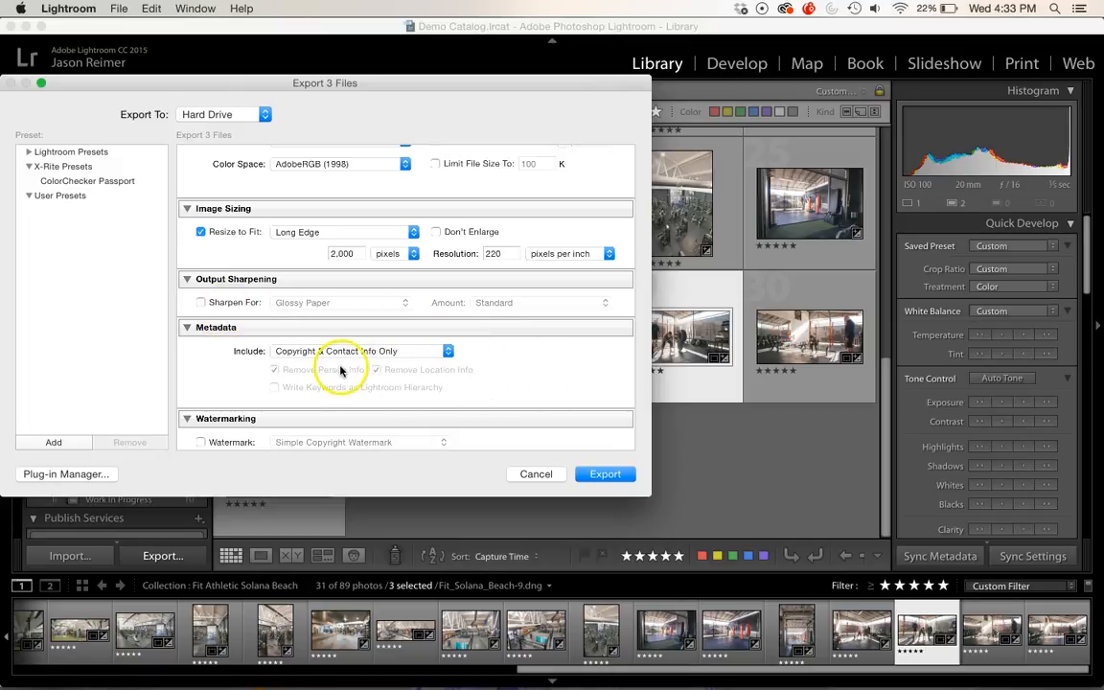
# Step: Check the metadata include options and keep Copyright & Contact Info Only
pyautogui.click(448, 353)
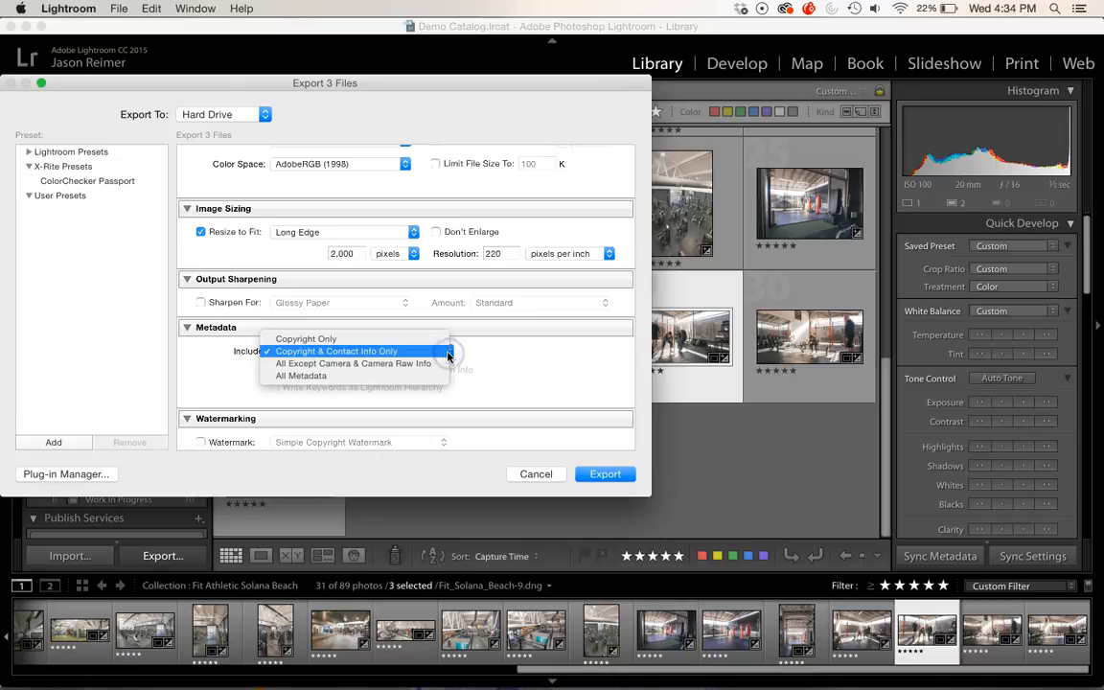
pyautogui.click(335, 351)
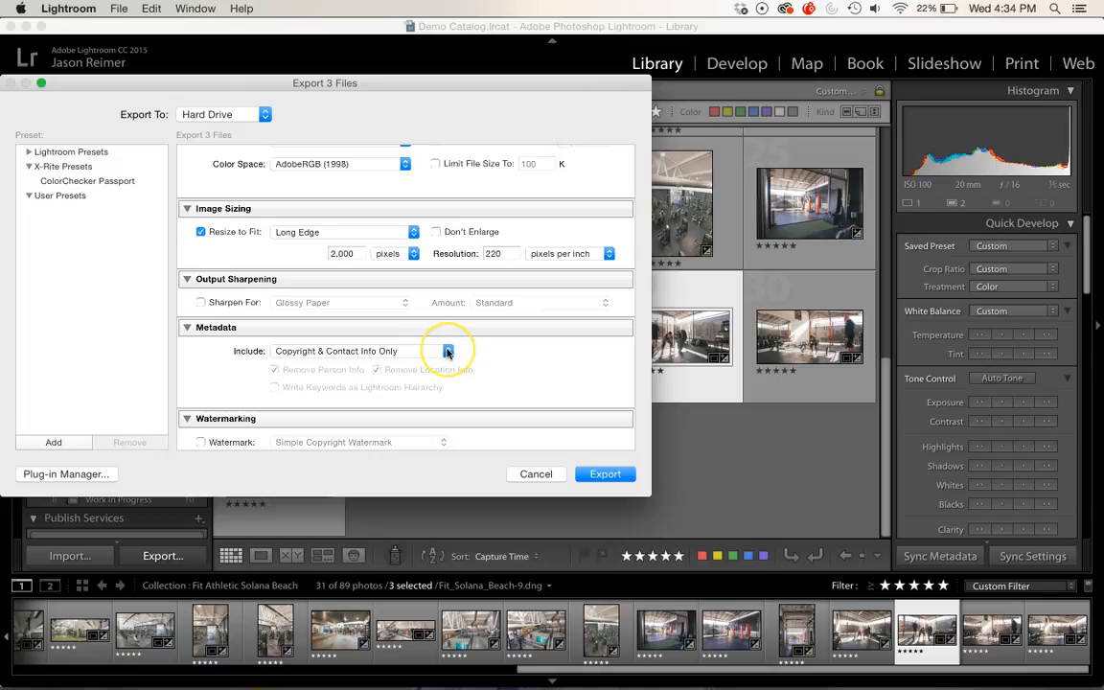
# Step: Try enabling a Basic Watermark, then turn watermarking off again
pyautogui.scroll(-3, 448, 352)
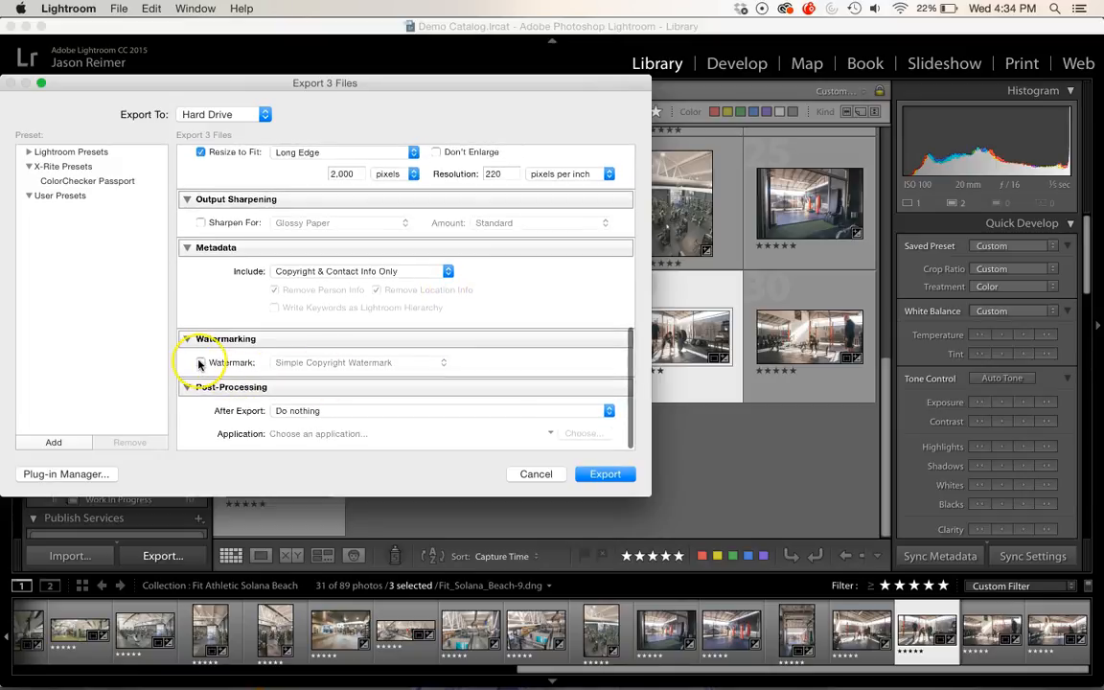
pyautogui.click(200, 363)
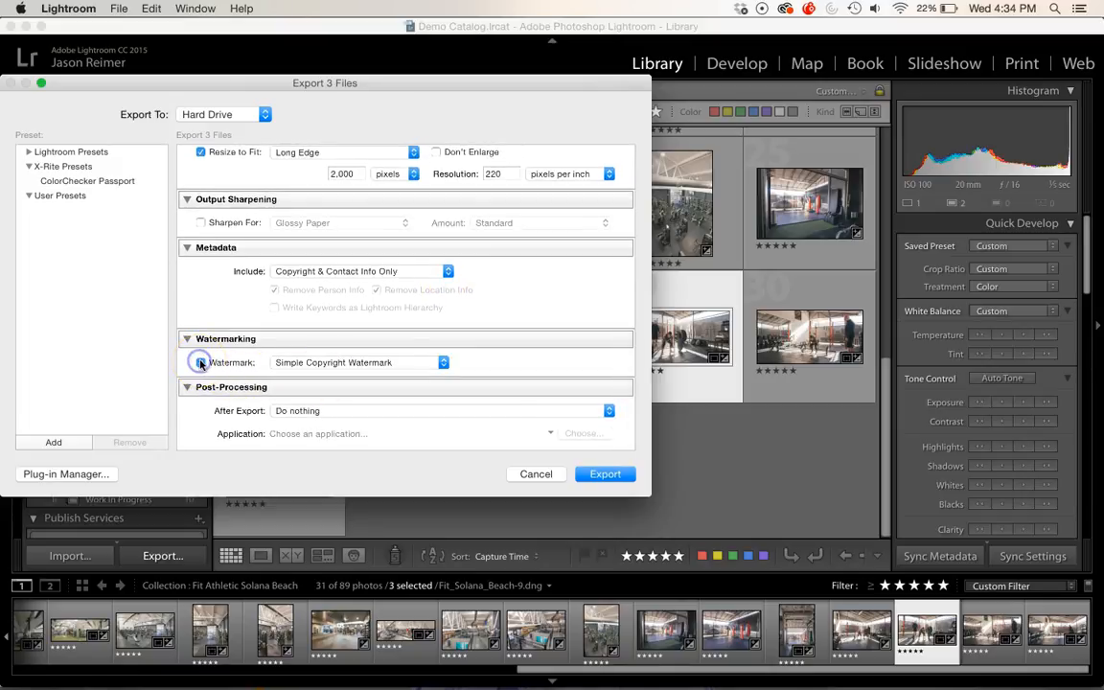
pyautogui.click(445, 361)
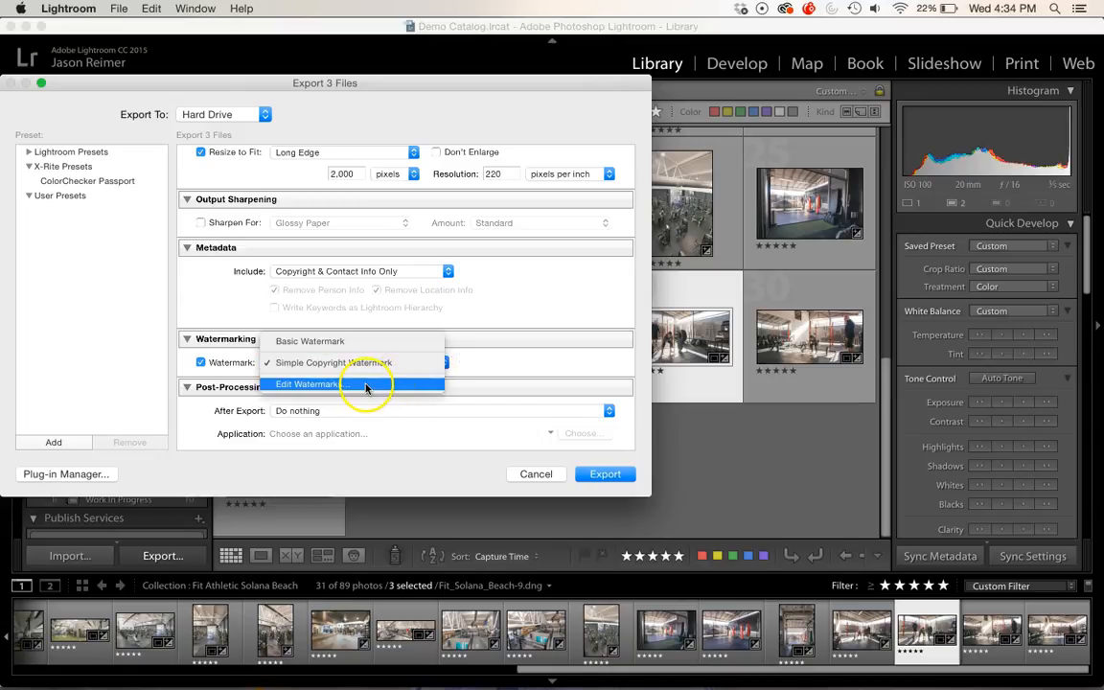
pyautogui.click(334, 342)
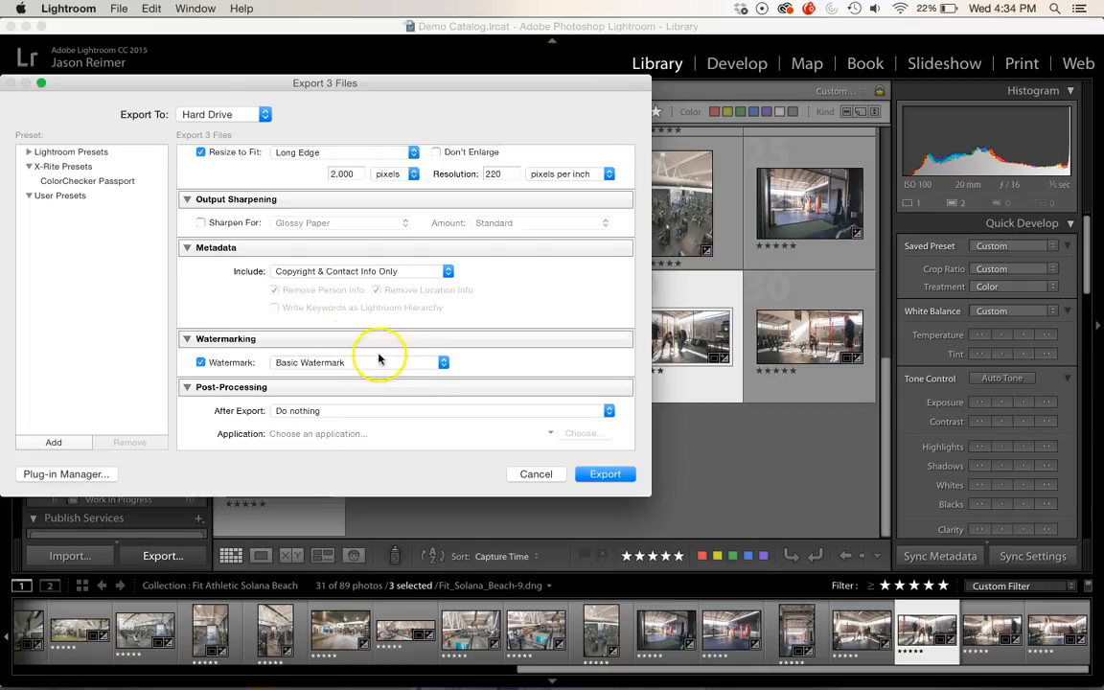
pyautogui.click(200, 362)
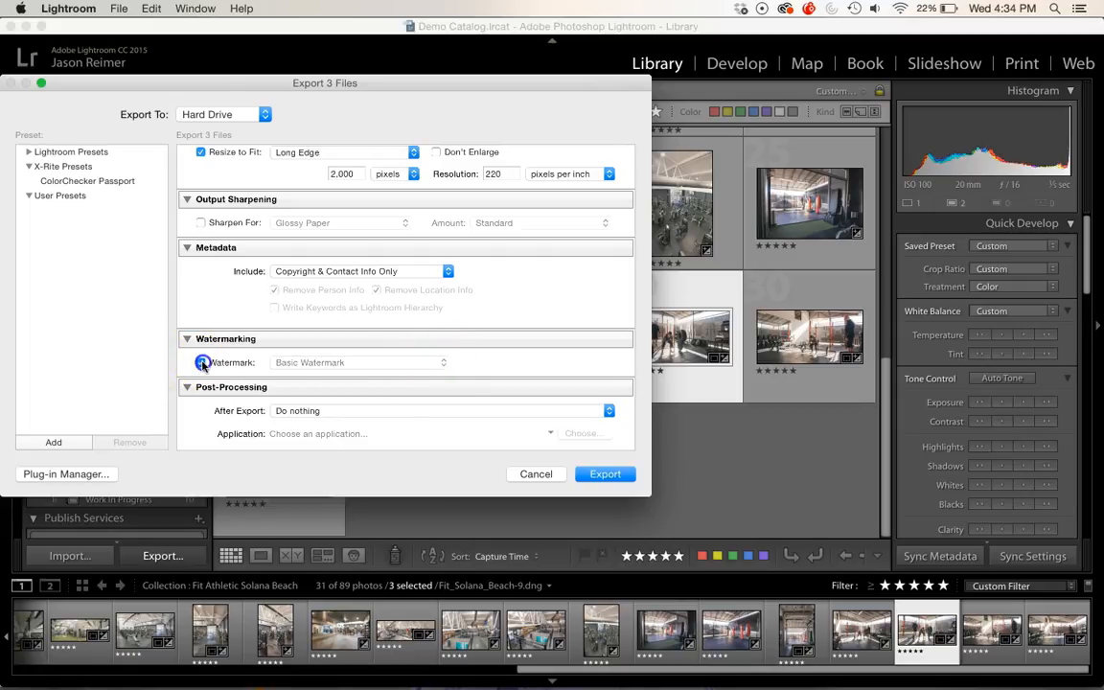
# Step: Review the post-processing After Export options and keep Do nothing
pyautogui.scroll(-3, 411, 410)
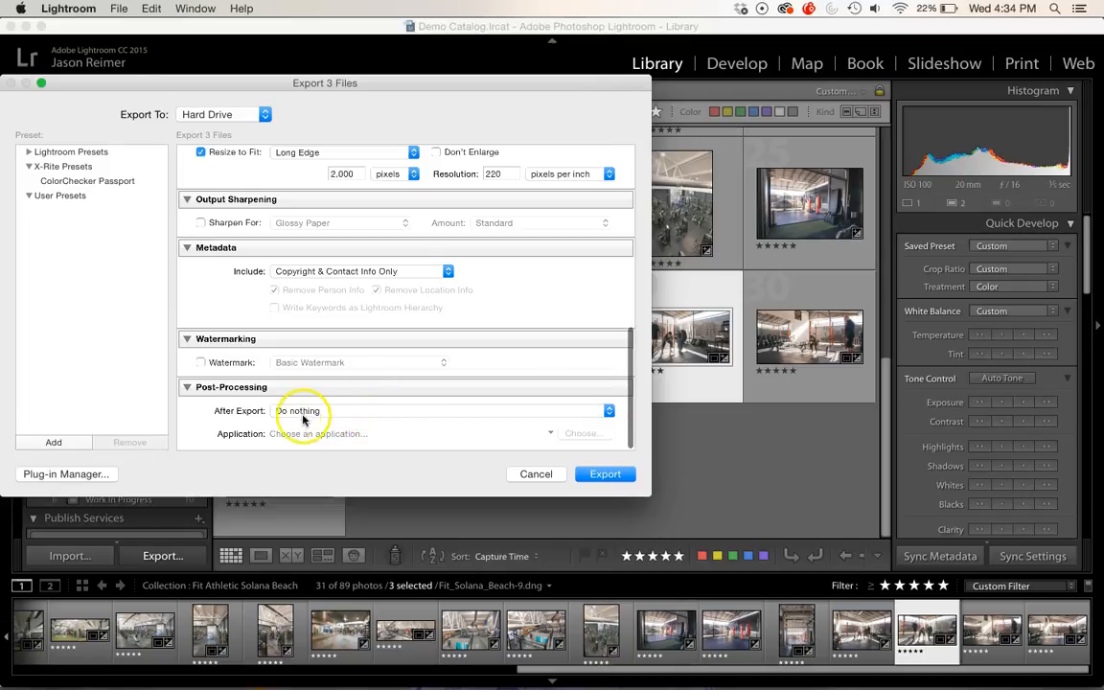
pyautogui.click(393, 414)
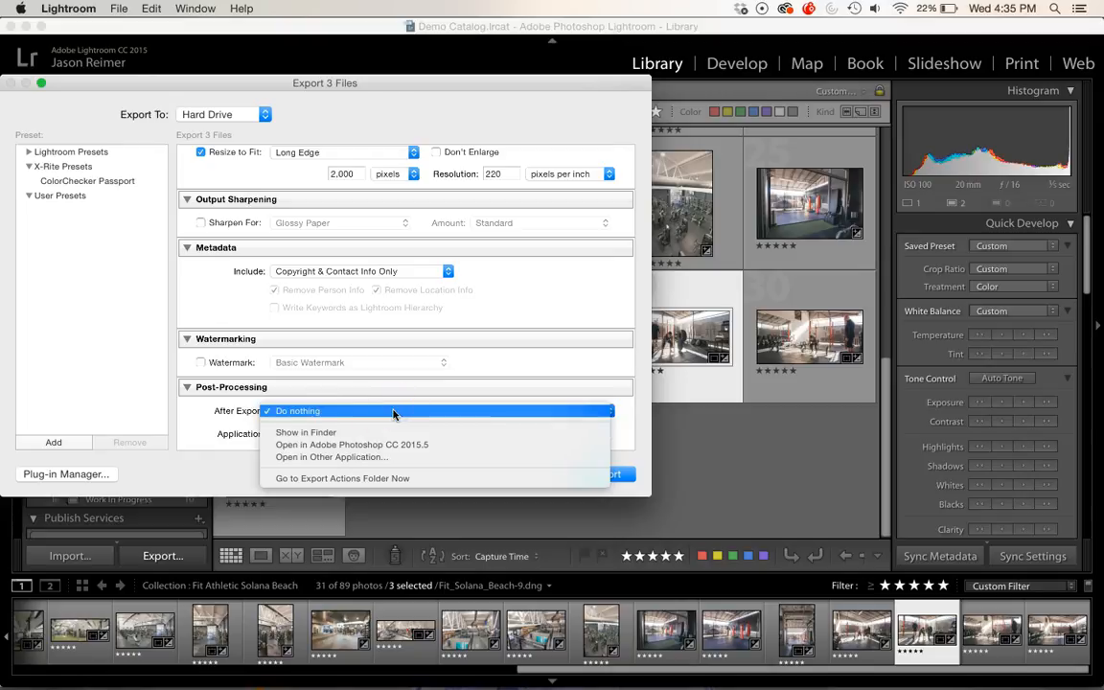
pyautogui.click(360, 459)
pyautogui.click(315, 412)
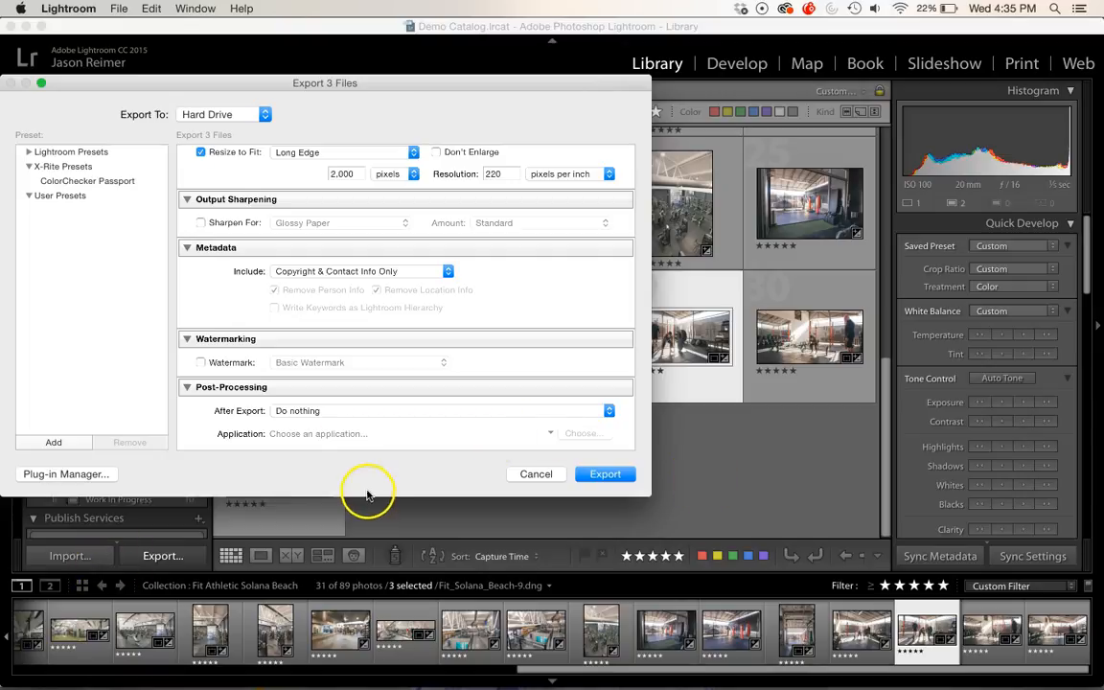
pyautogui.click(360, 413)
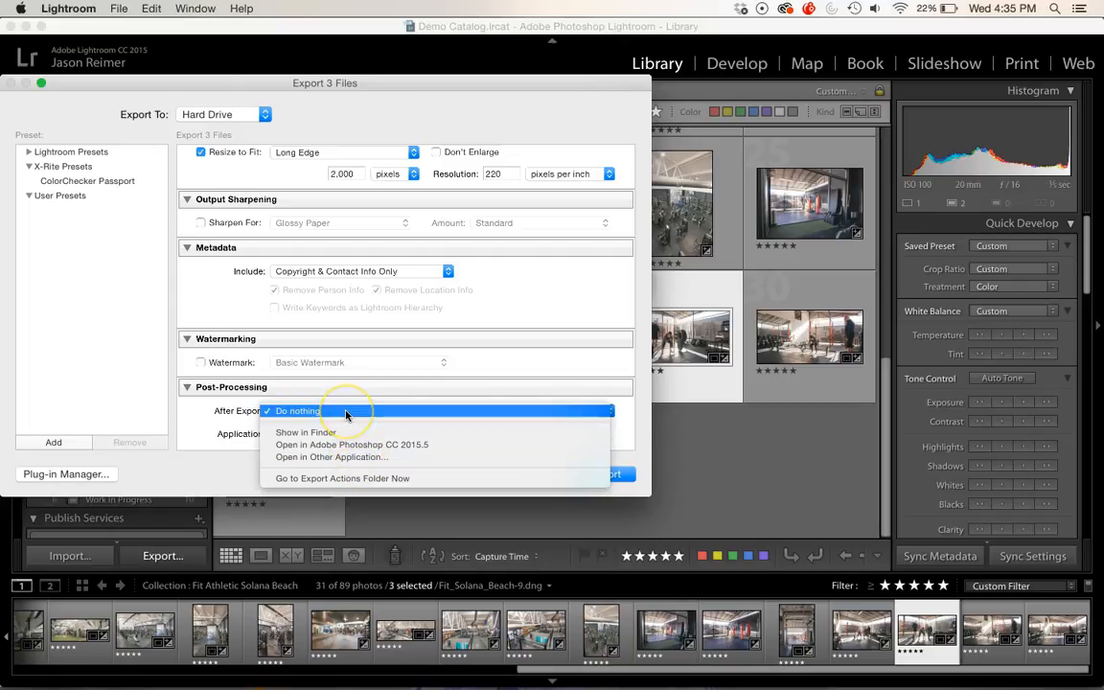
pyautogui.click(346, 414)
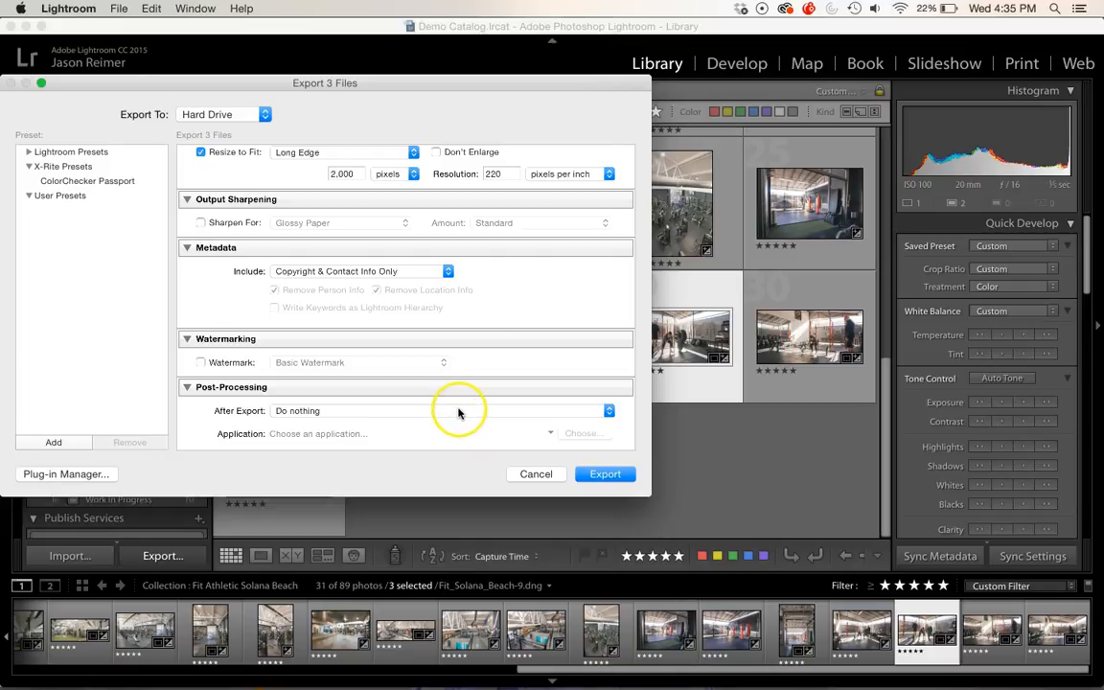
# Step: Look over the export settings once more and export the three photos
pyautogui.scroll(10, 505, 247)
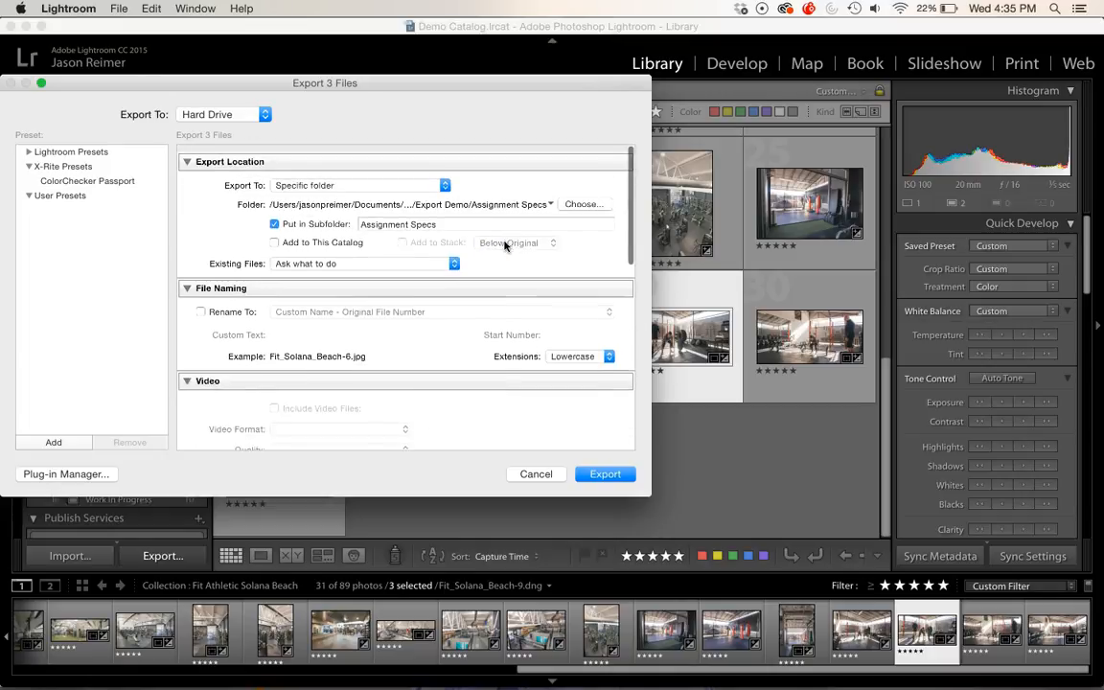
pyautogui.scroll(-3, 384, 326)
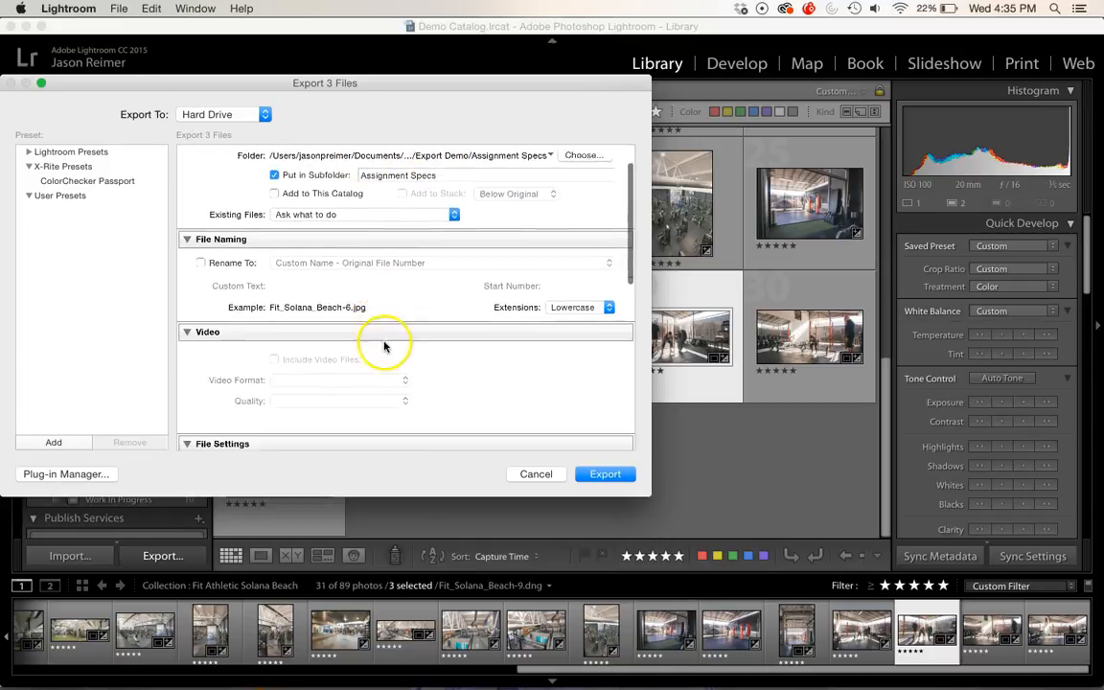
pyautogui.scroll(-4, 397, 263)
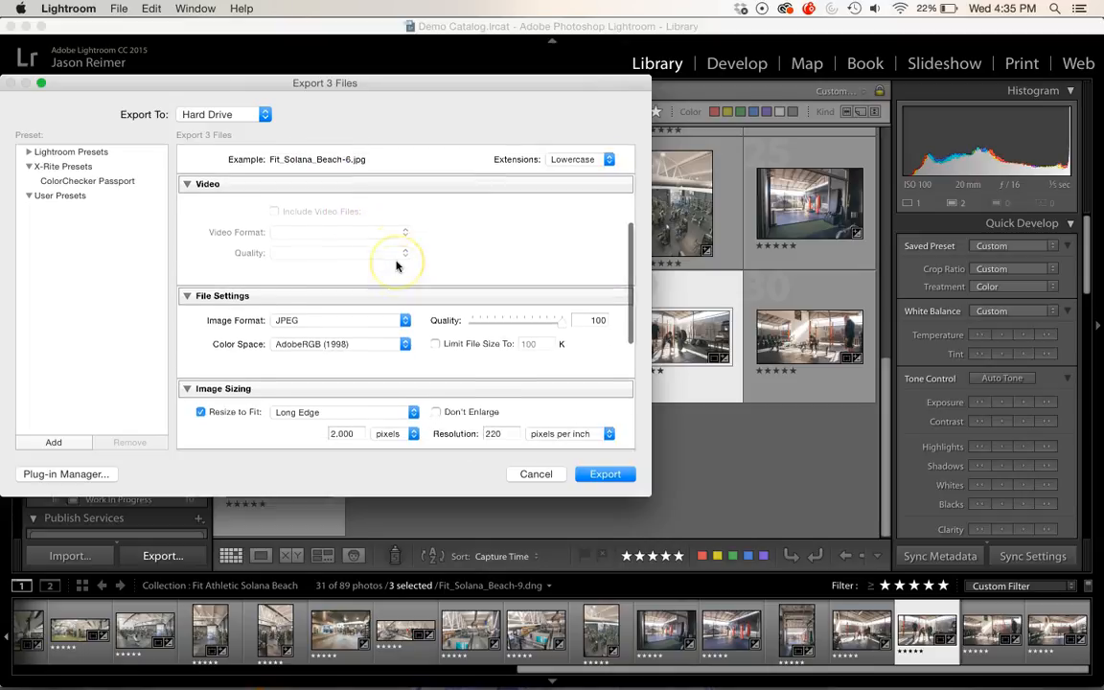
pyautogui.scroll(-3, 321, 381)
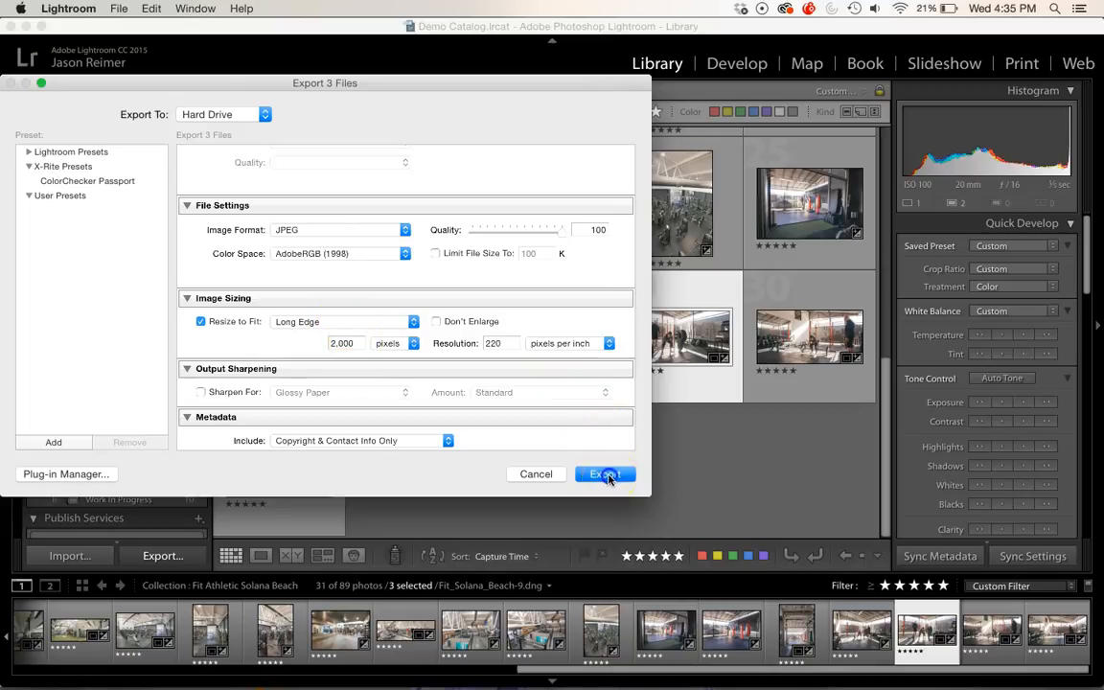
pyautogui.click(607, 475)
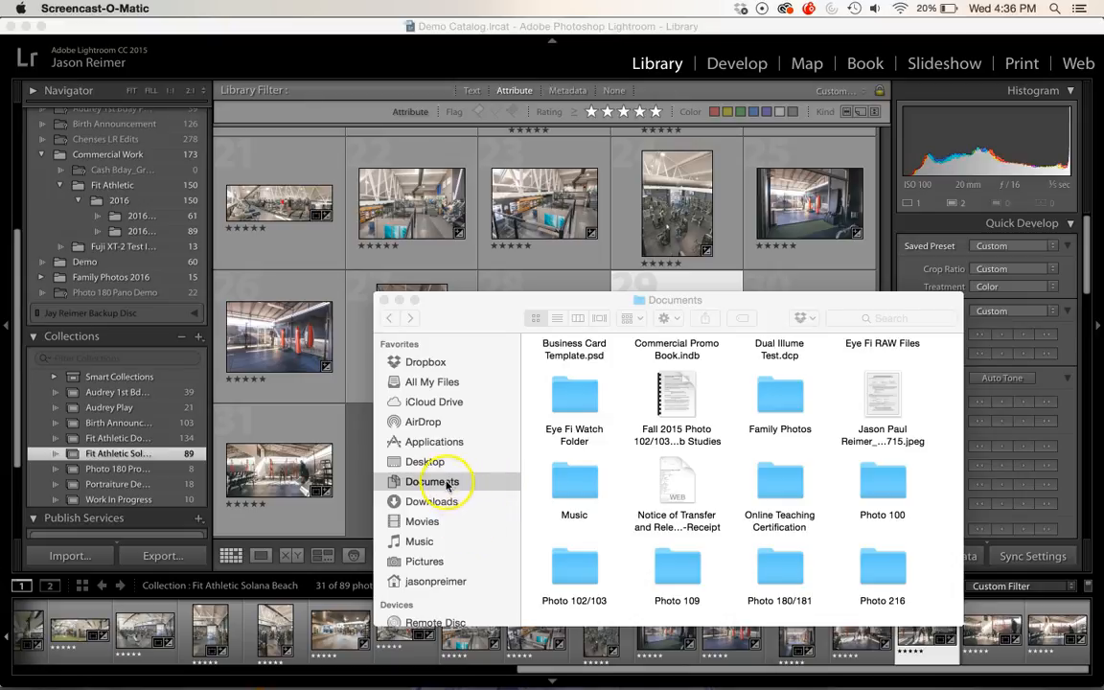
# Step: In Finder, open the Assignment Specs folder inside Export Demo and show info for all three exported JPEGs
pyautogui.doubleClick(781, 578)
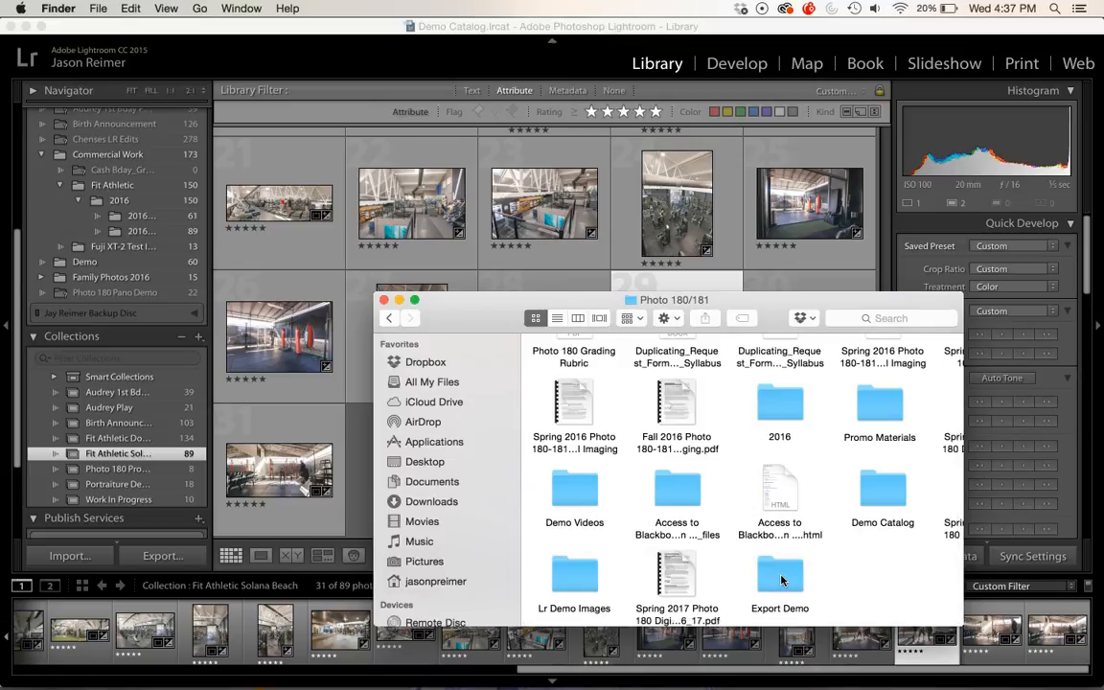
pyautogui.doubleClick(781, 575)
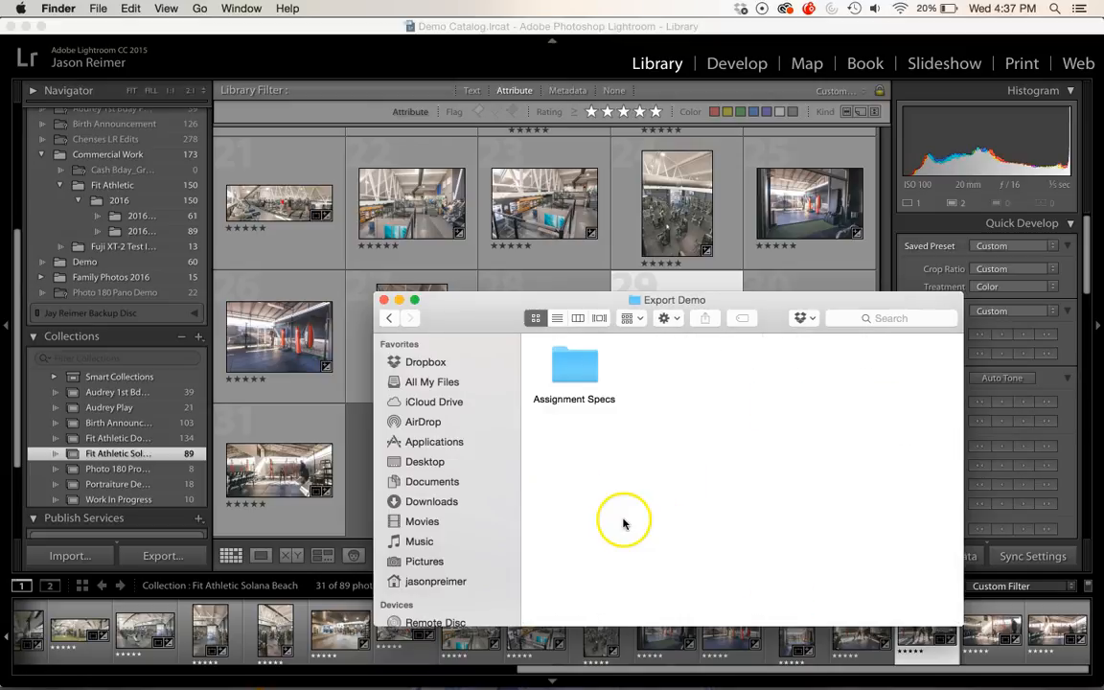
pyautogui.doubleClick(575, 366)
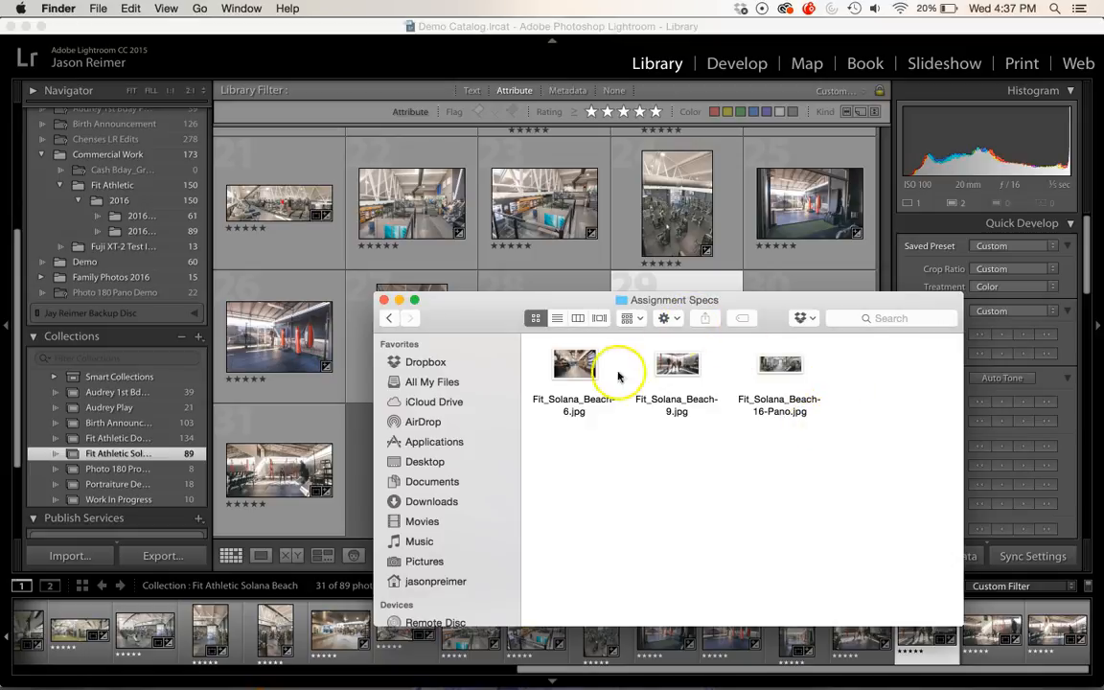
pyautogui.moveTo(850, 364); pyautogui.dragTo(562, 387)
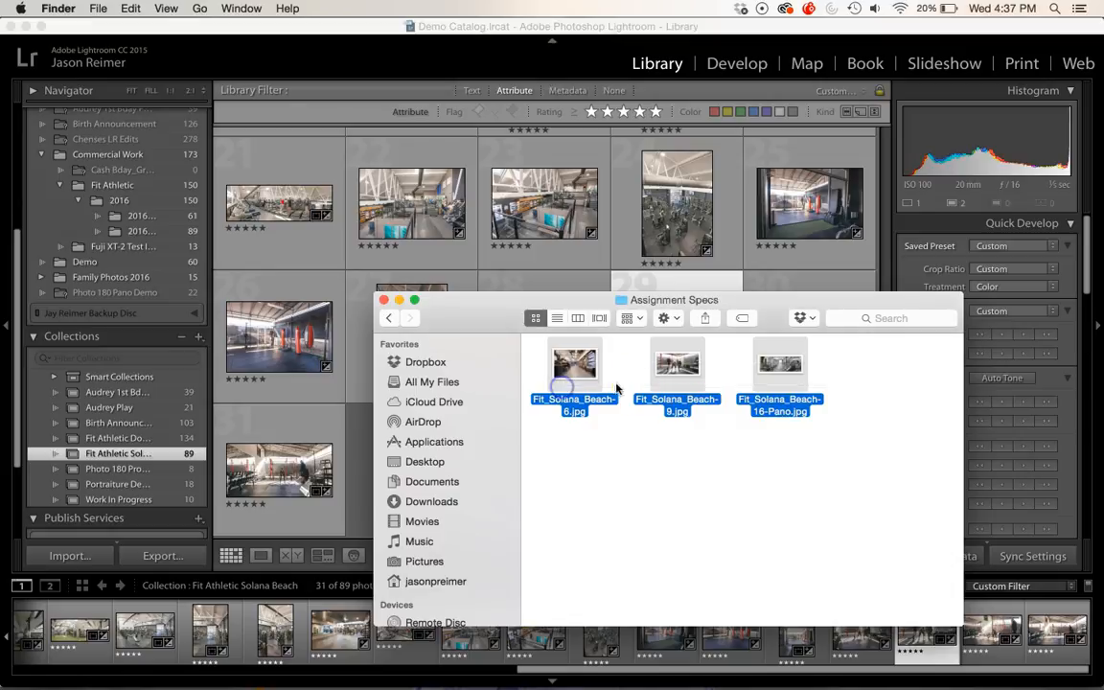
pyautogui.click(677, 319)
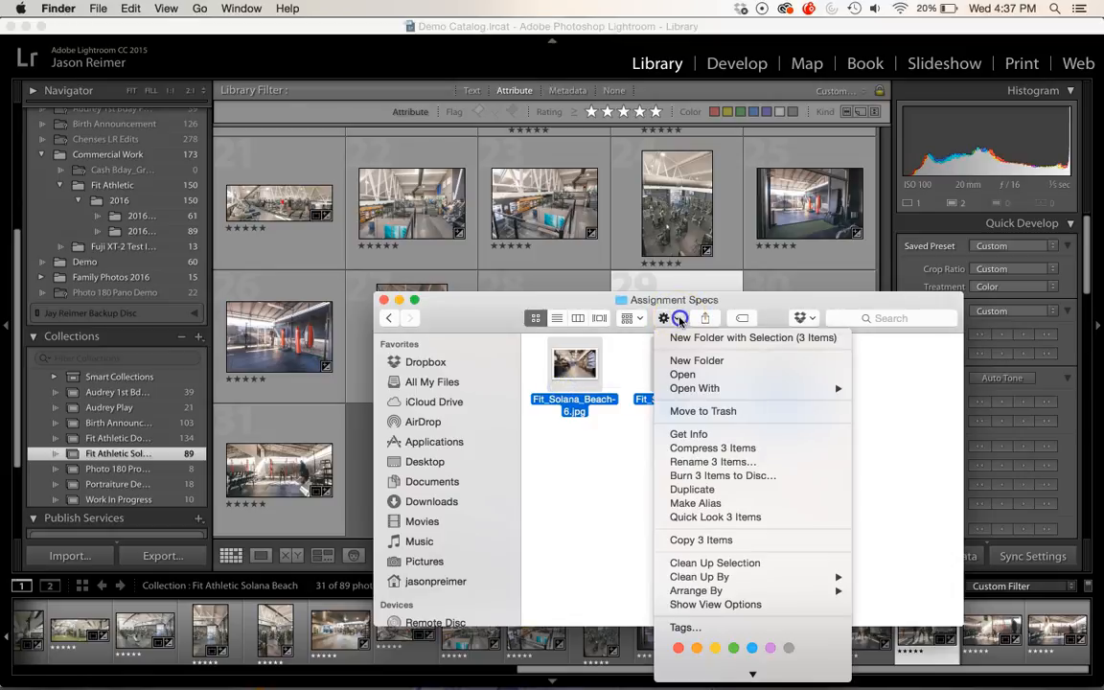
pyautogui.click(710, 435)
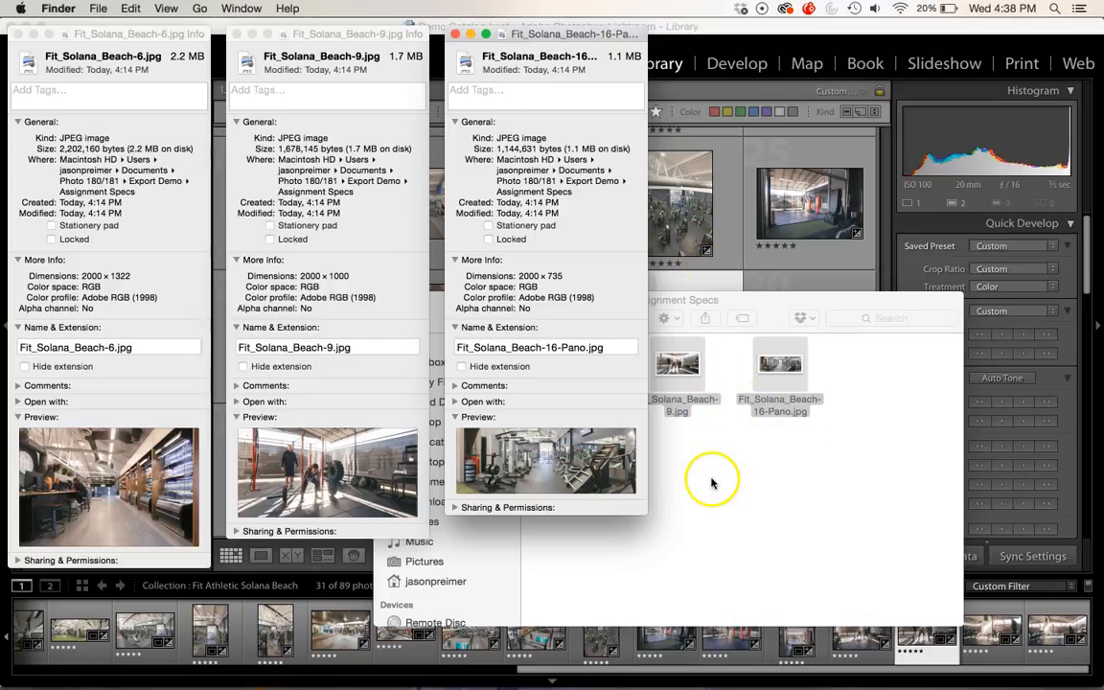
# Step: Close the three Get Info windows for the exported JPEGs
pyautogui.click(455, 34)
pyautogui.click(237, 34)
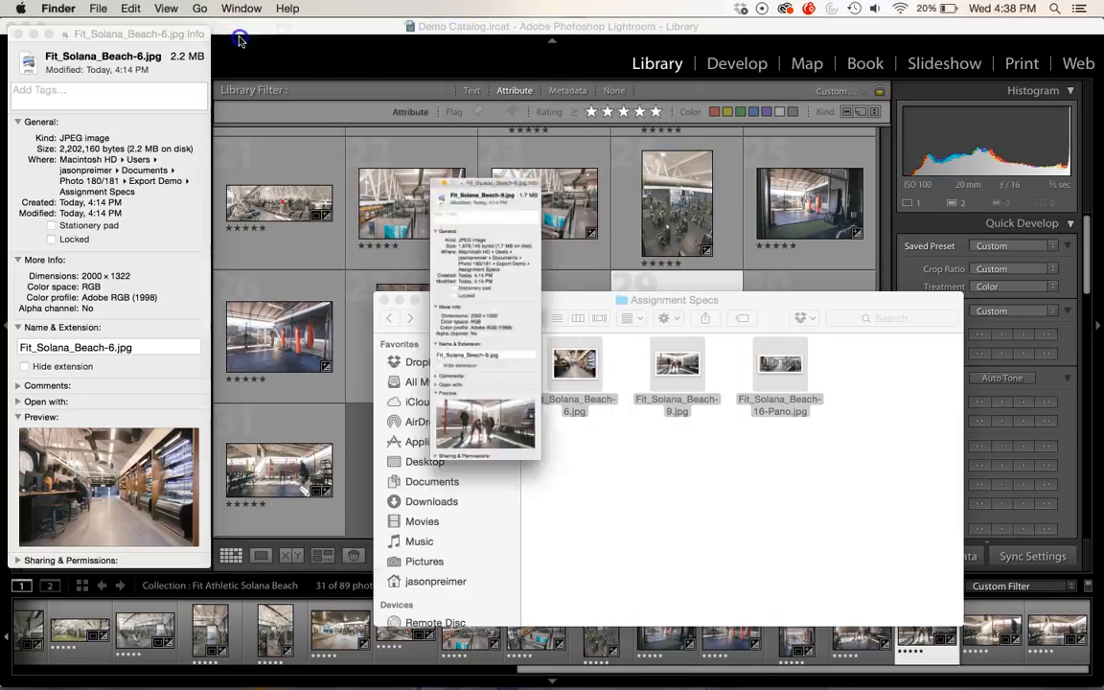
pyautogui.click(15, 33)
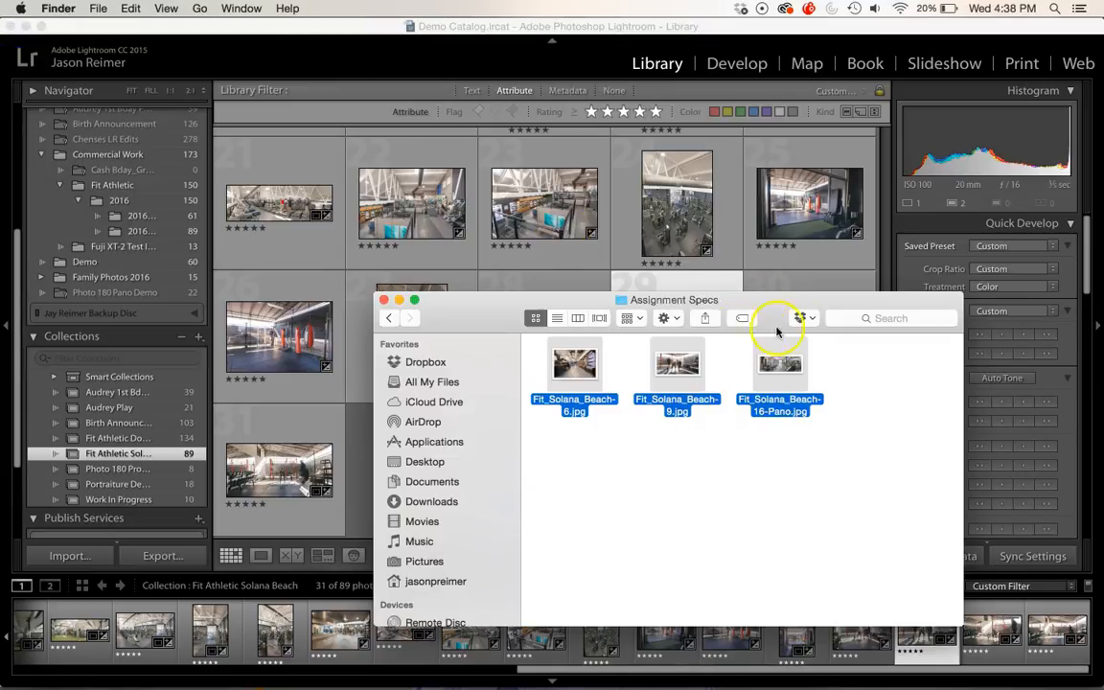
# Step: Open all three exported JPEGs together in Preview and step through each image to check it
pyautogui.click(668, 317)
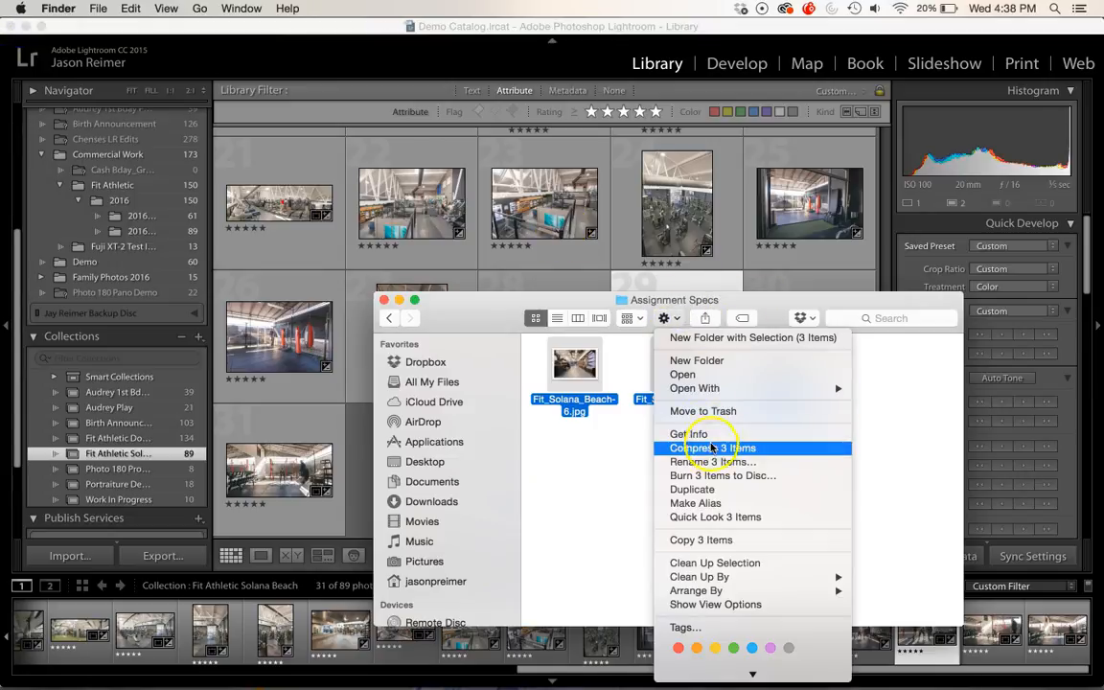
pyautogui.moveTo(824, 388)
pyautogui.click(886, 385)
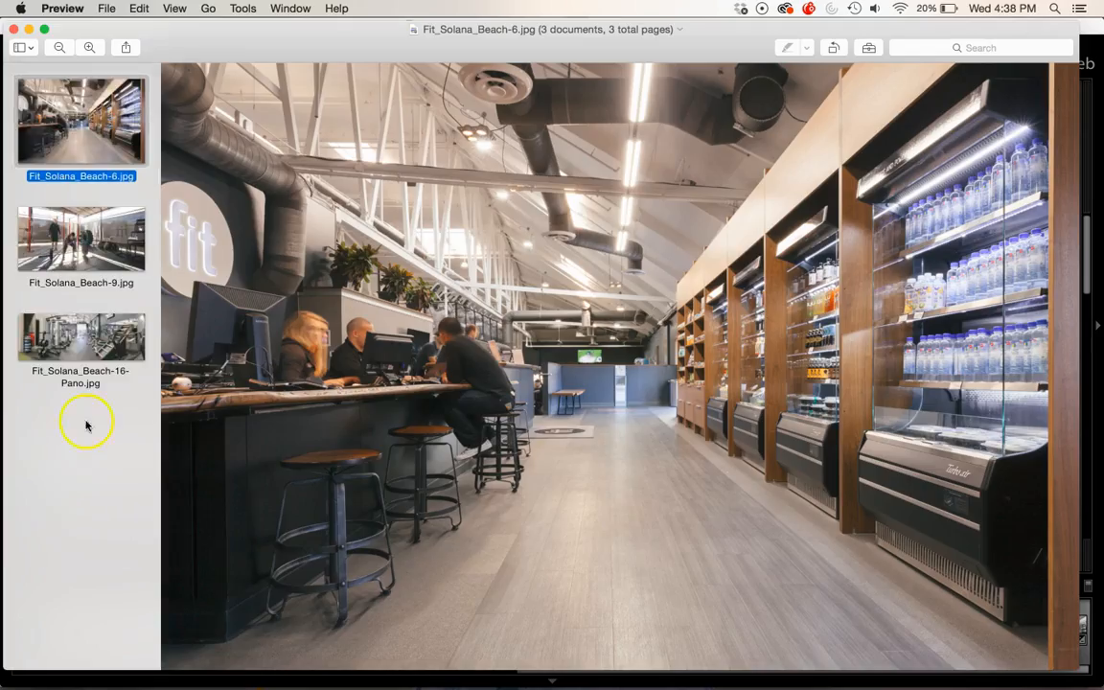
pyautogui.press('Down')
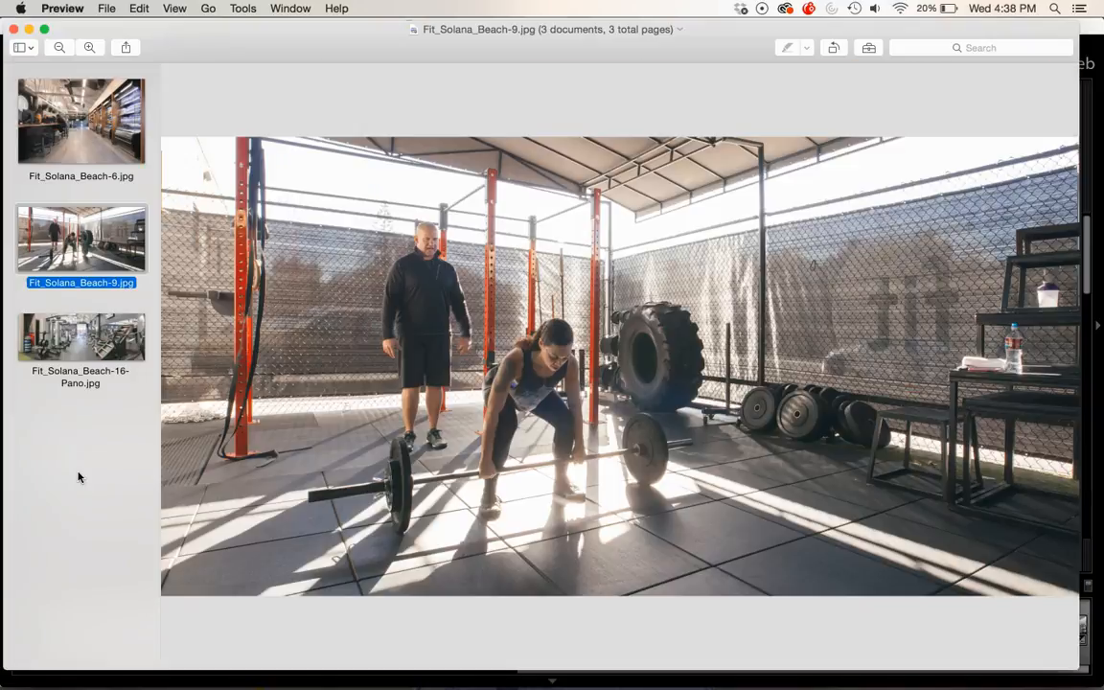
pyautogui.press('Down')
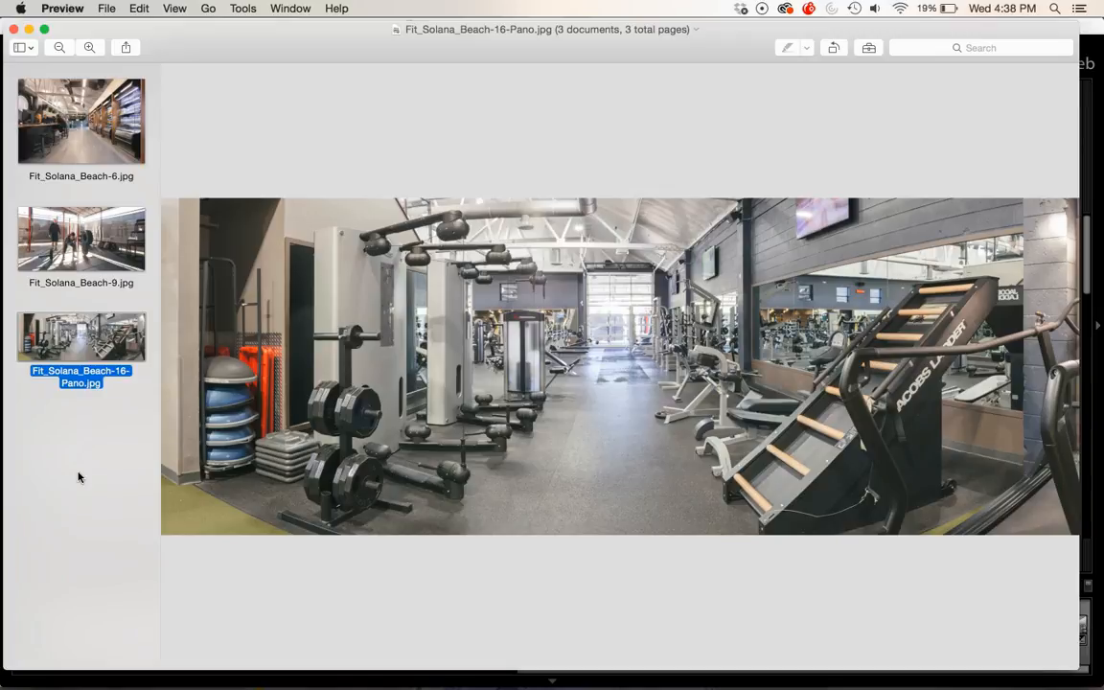
pyautogui.press('Up')
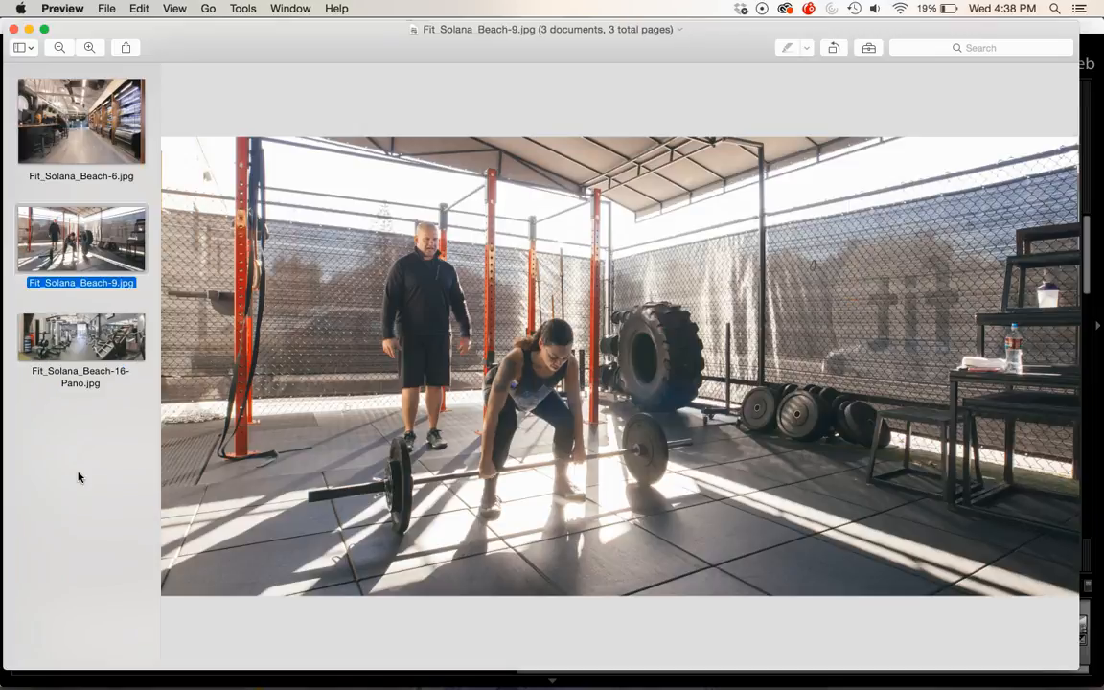
pyautogui.press('Up')
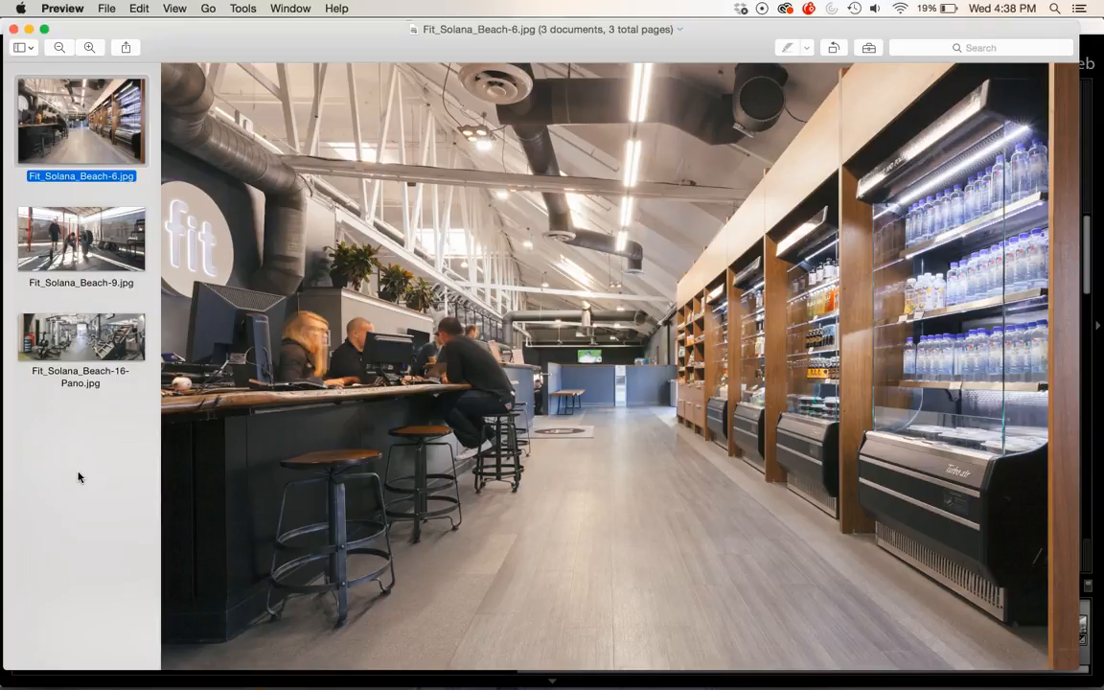